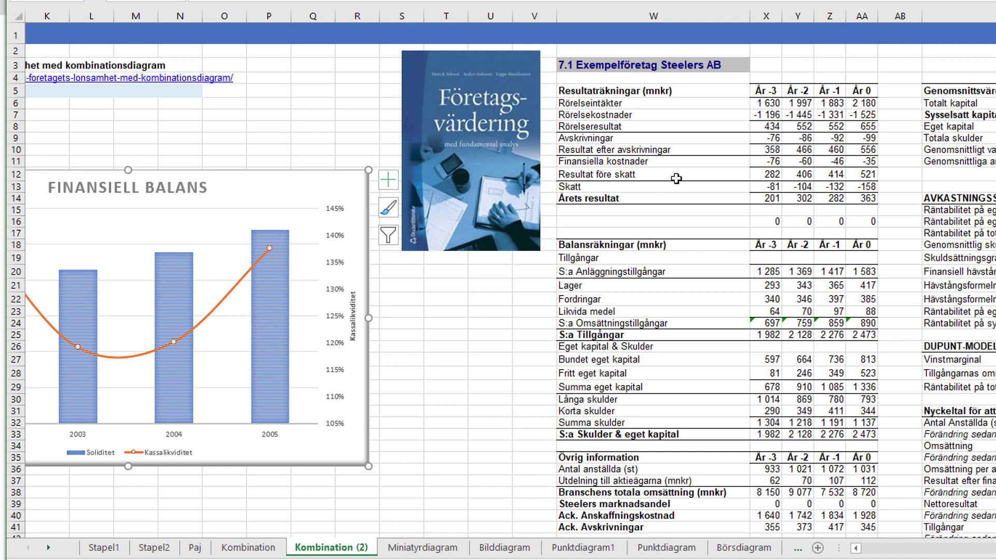
Step: Select the Dupont Analys table A9:E12 with the 2002–2005 years and three ratios
{"action": "scroll", "coordinate": [511, 274], "scroll_direction": "left", "scroll_amount": 1}
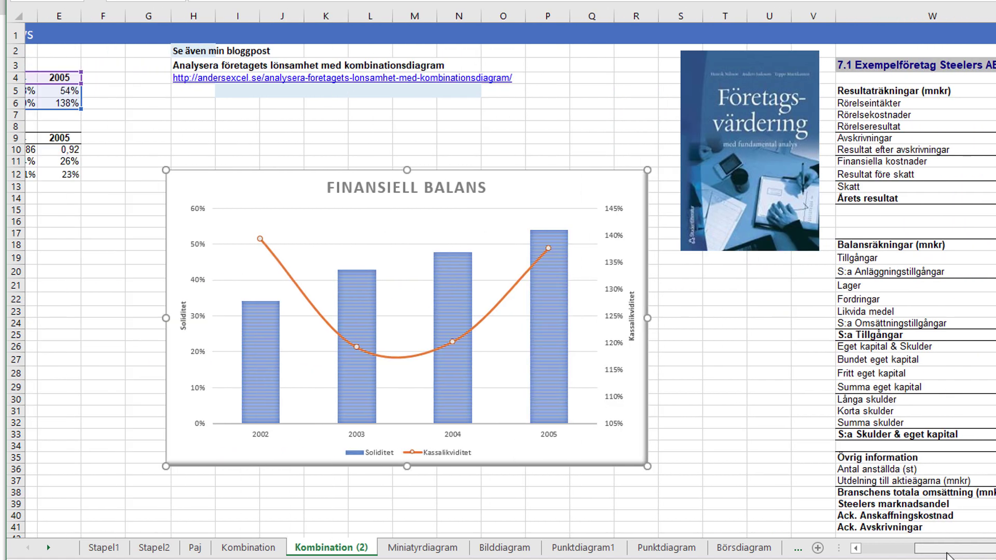
{"action": "left_click_drag", "start_coordinate": [975, 549], "coordinate": [894, 555]}
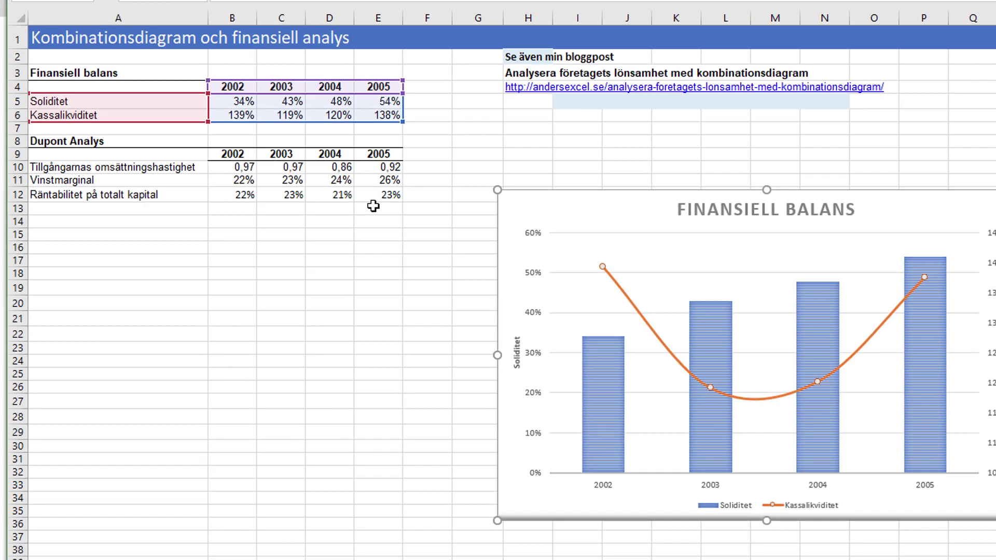
{"action": "key", "text": "Escape"}
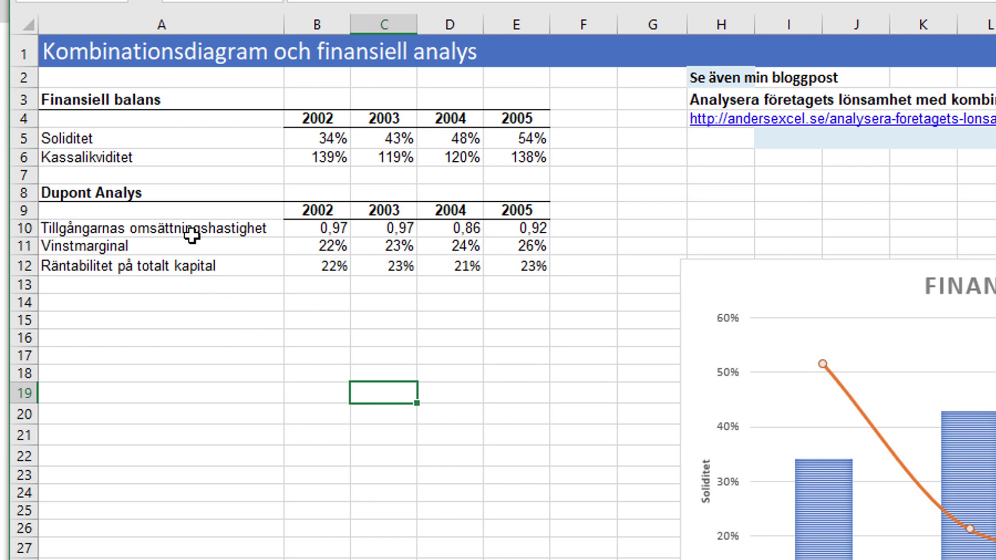
{"action": "left_click", "coordinate": [180, 210]}
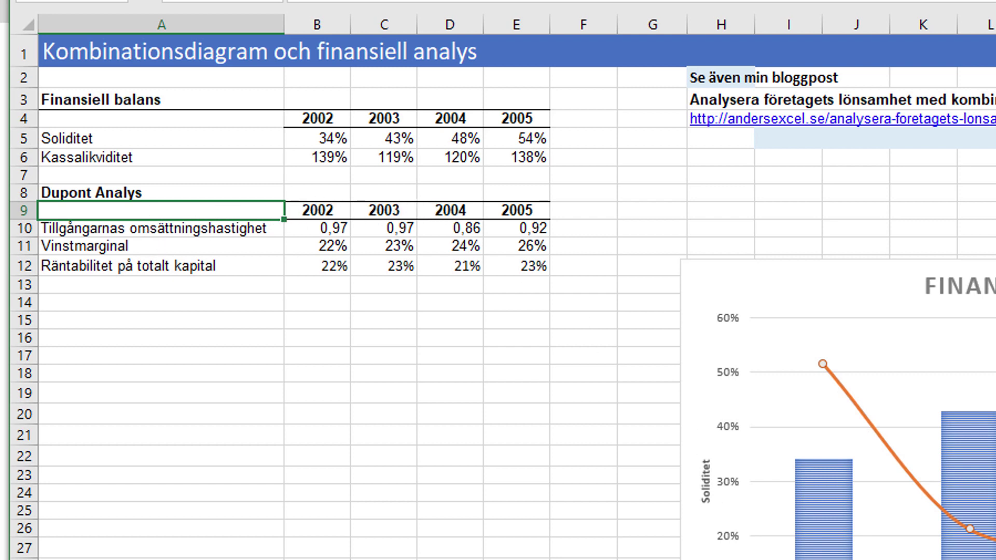
{"action": "left_click", "coordinate": [387, 419]}
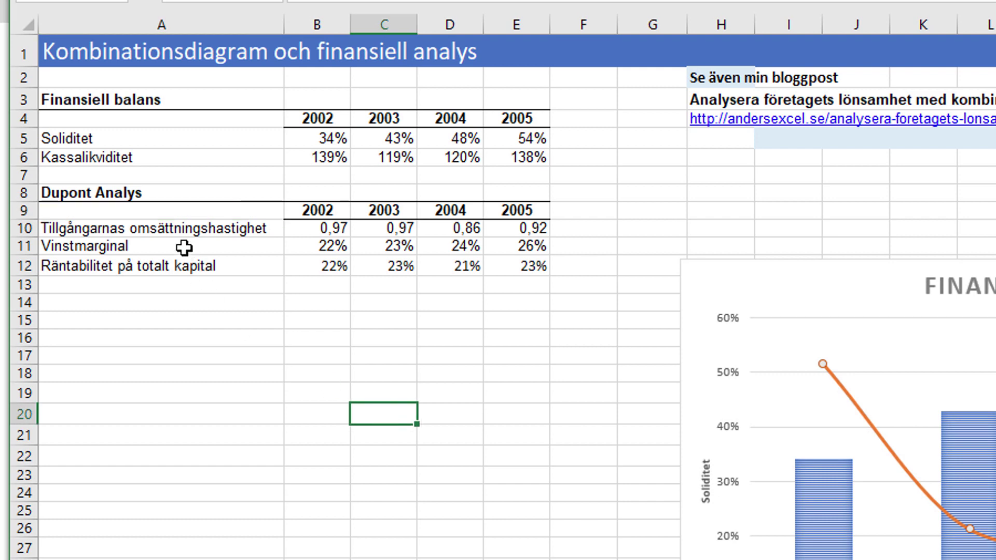
{"action": "left_click_drag", "start_coordinate": [165, 210], "coordinate": [522, 267]}
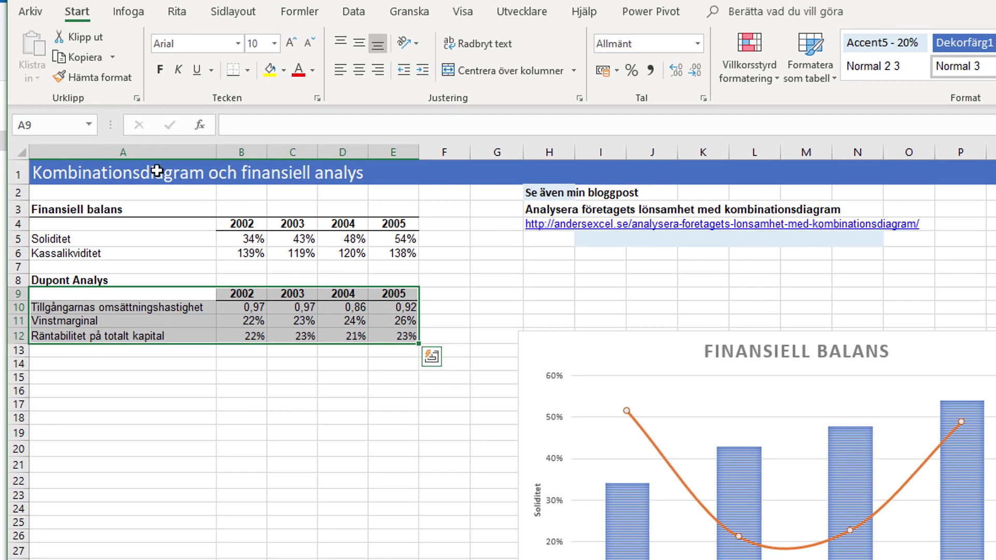
Step: Preview the clustered column – line on secondary axis combination chart for the Dupont data
{"action": "left_click", "coordinate": [128, 14]}
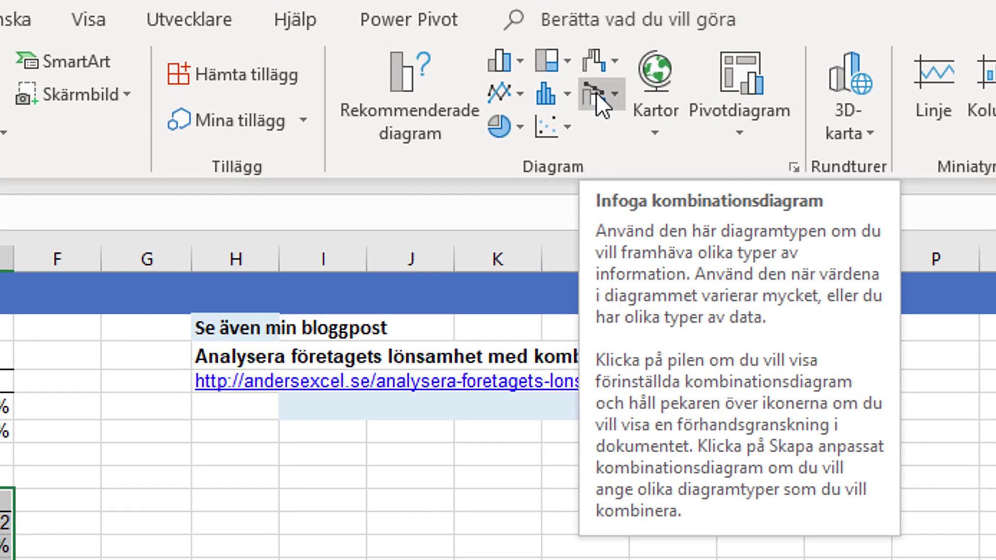
{"action": "left_click", "coordinate": [596, 91]}
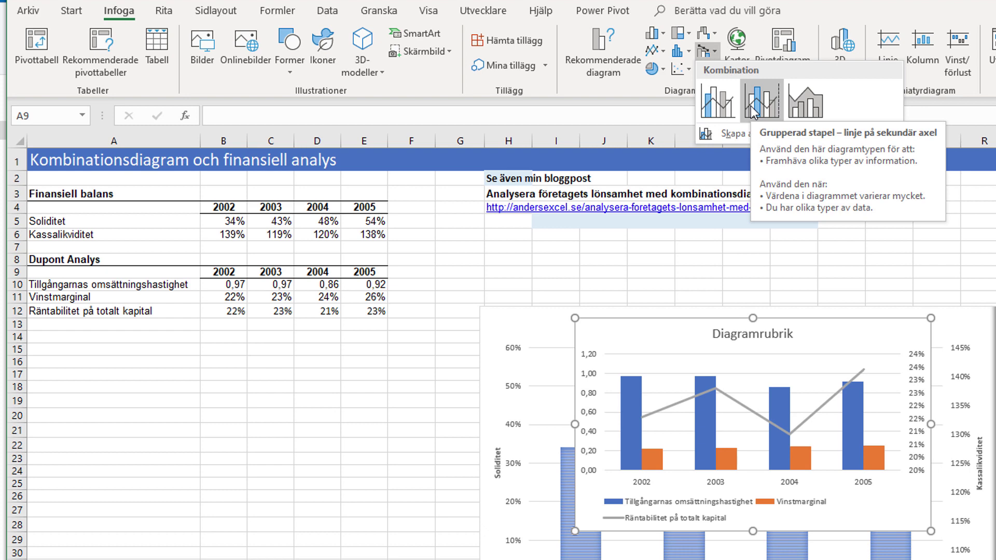
Step: Insert the clustered column – line on secondary axis chart, moved and enlarged beside Finansiell balans
{"action": "left_click", "coordinate": [754, 111]}
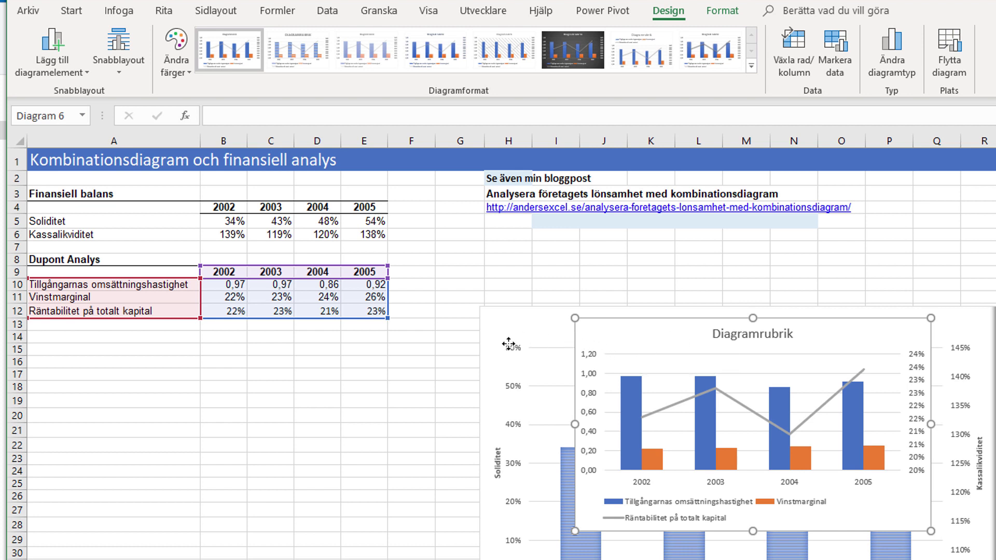
{"action": "left_click_drag", "start_coordinate": [534, 334], "coordinate": [93, 356]}
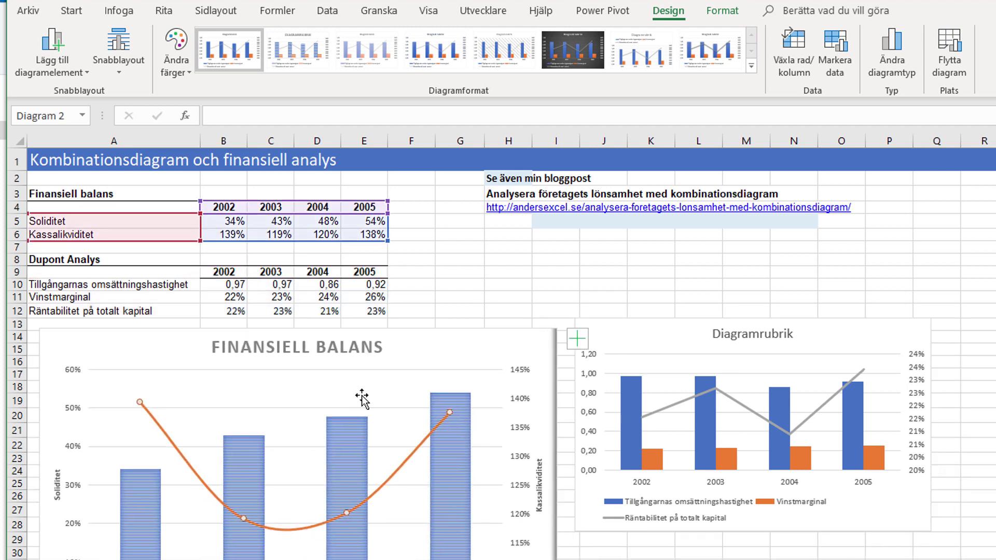
{"action": "left_click_drag", "start_coordinate": [633, 343], "coordinate": [632, 298]}
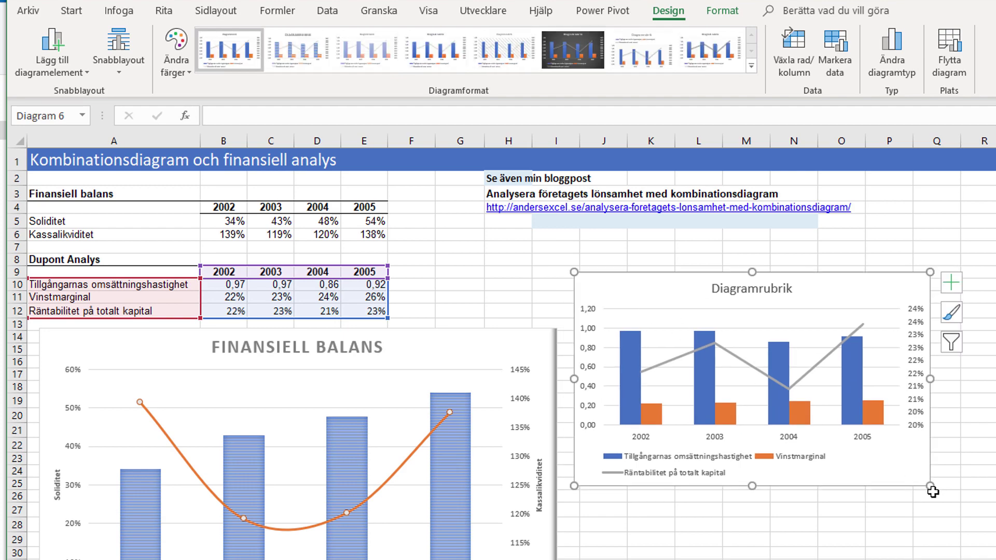
{"action": "left_click_drag", "start_coordinate": [930, 486], "coordinate": [994, 558]}
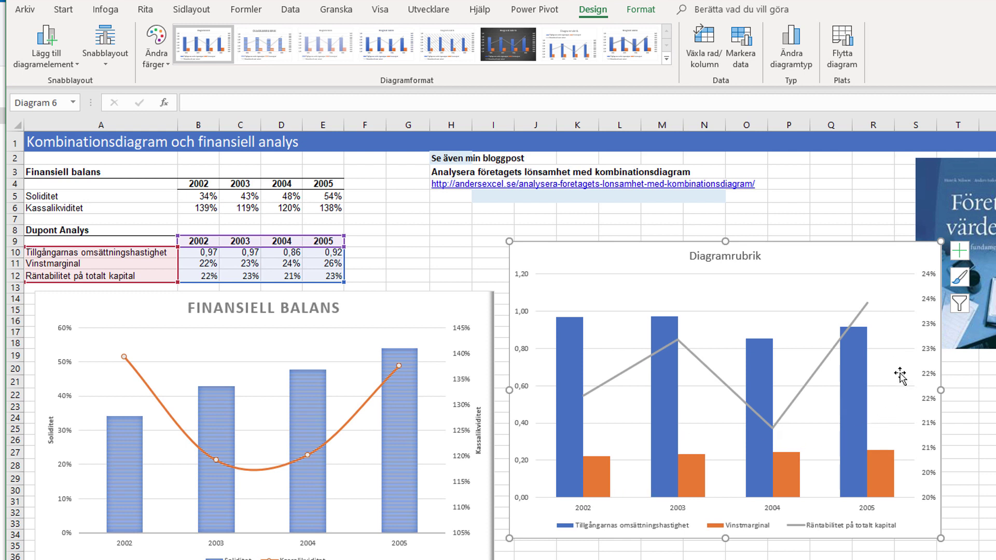
{"action": "left_click", "coordinate": [757, 299]}
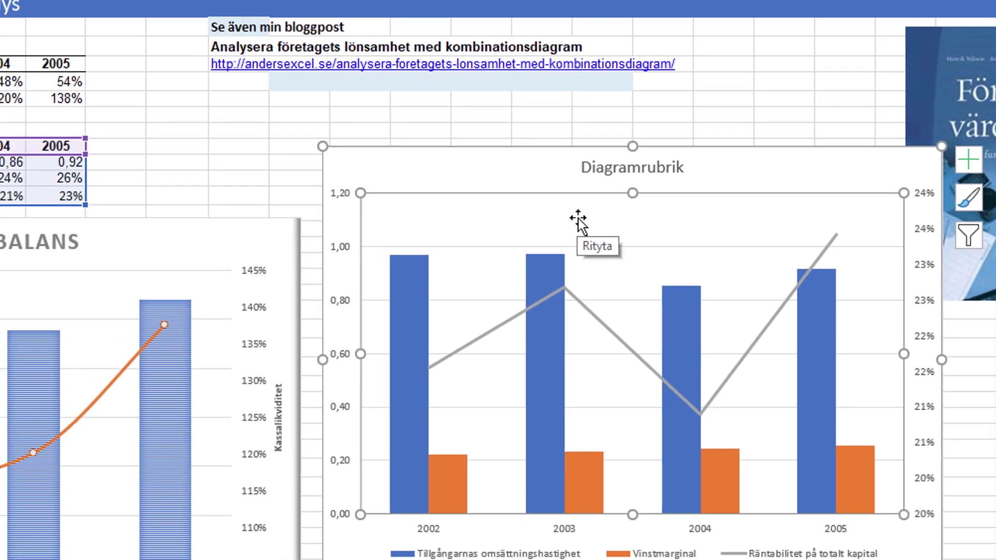
Step: Make Vinstmarginal and Räntabilitet på totalt kapital lines with markers on the secondary axis
{"action": "right_click", "coordinate": [600, 241]}
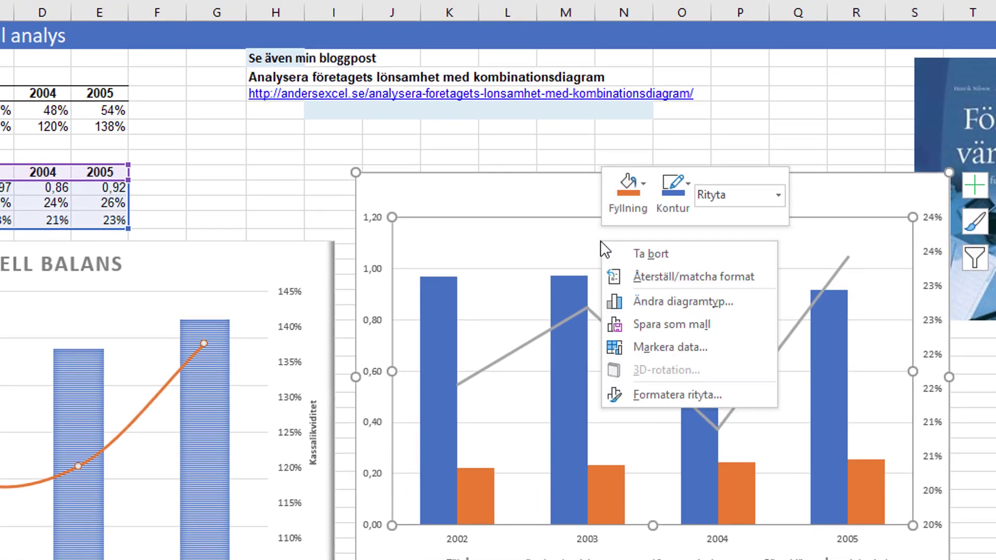
{"action": "left_click", "coordinate": [659, 297]}
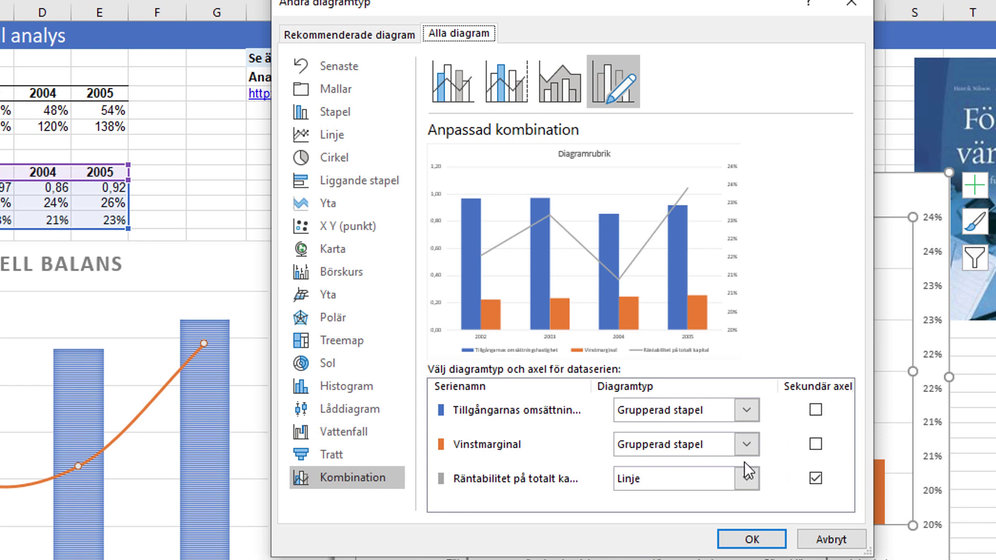
{"action": "left_click", "coordinate": [754, 446]}
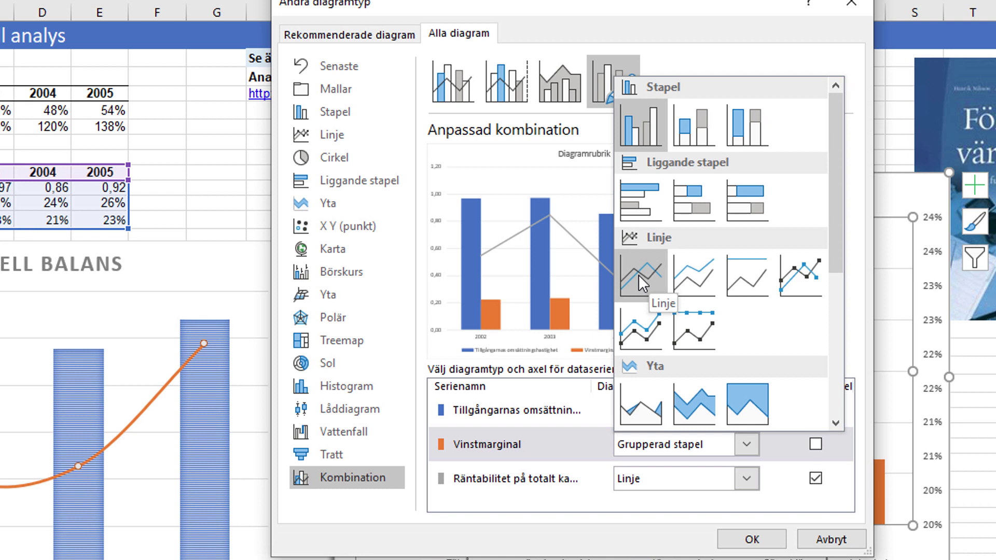
{"action": "left_click", "coordinate": [805, 275]}
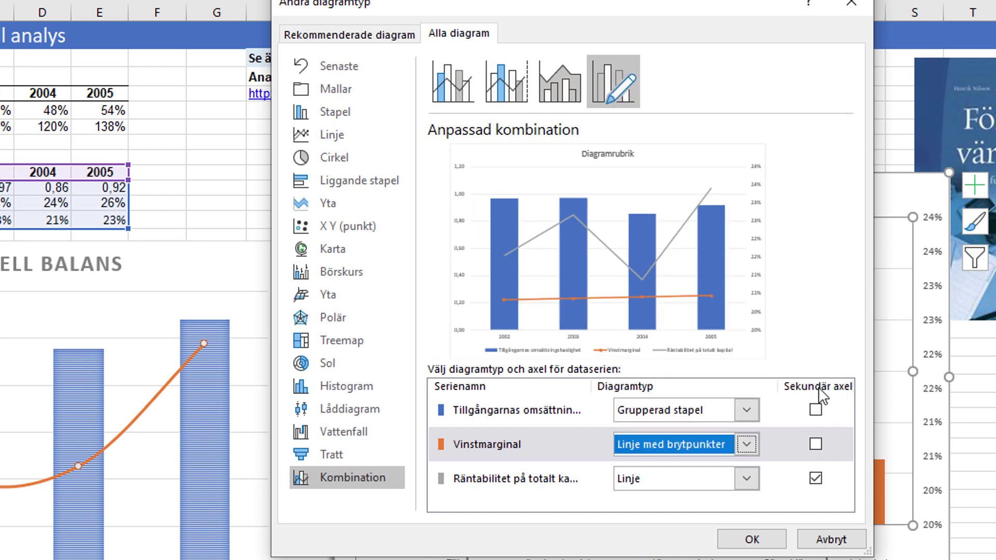
{"action": "left_click", "coordinate": [814, 444]}
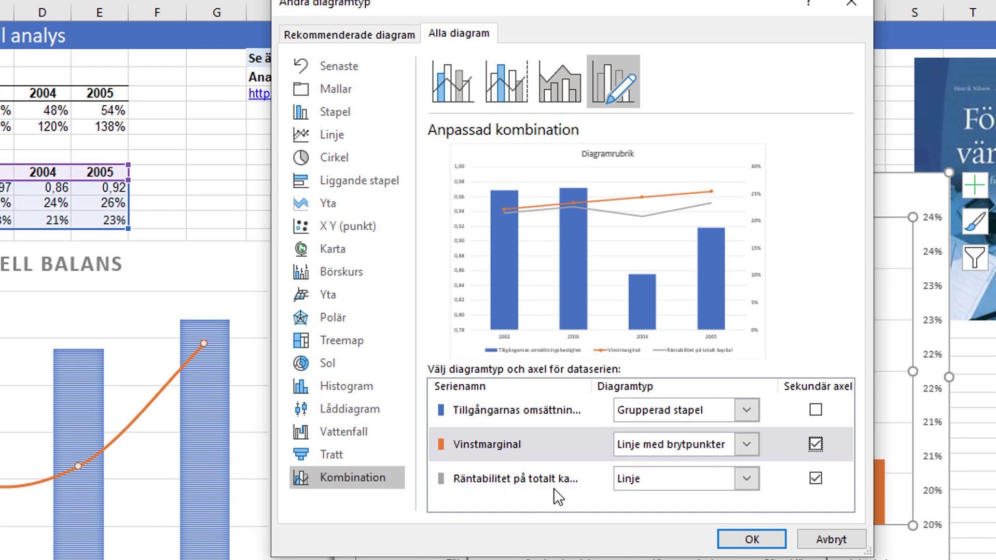
{"action": "left_click", "coordinate": [747, 478]}
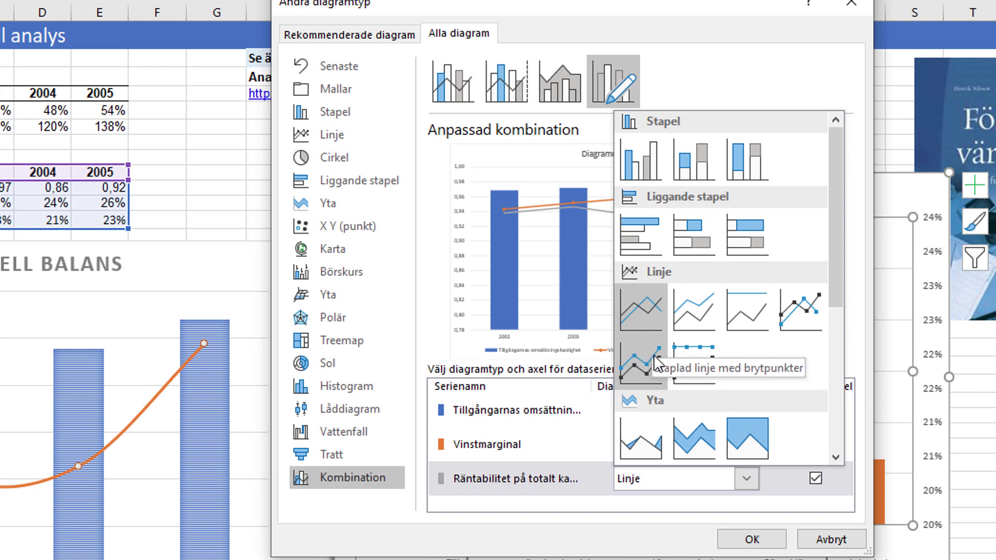
{"action": "left_click", "coordinate": [794, 302]}
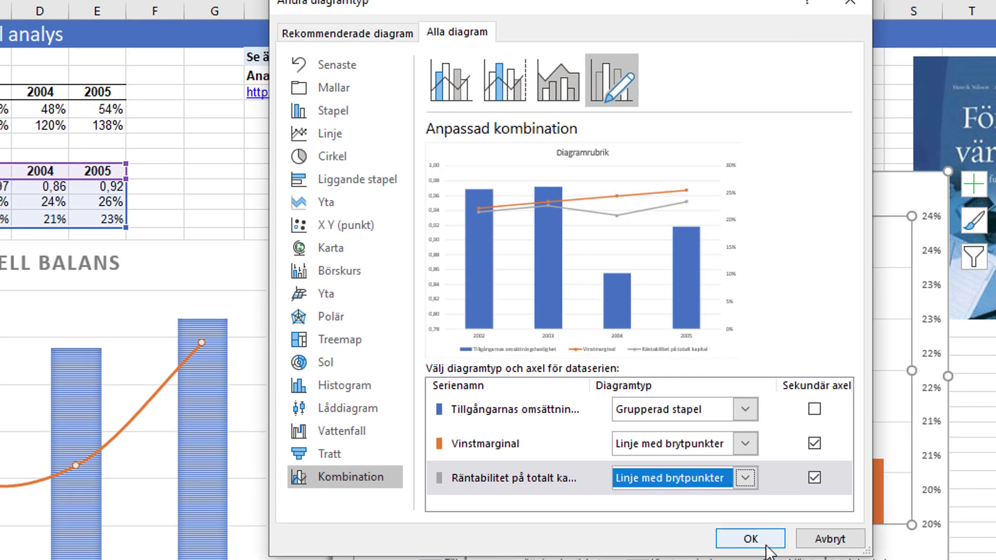
{"action": "left_click", "coordinate": [762, 542]}
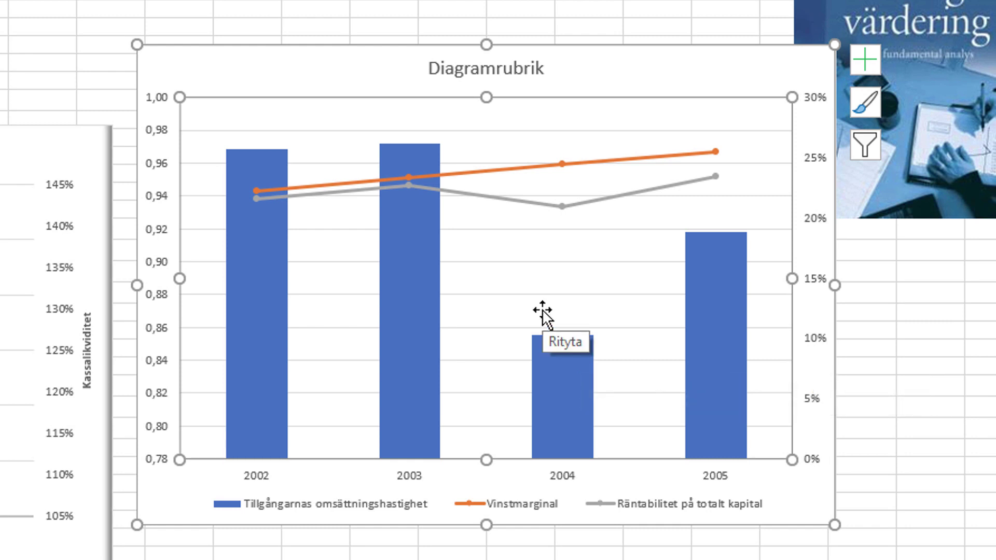
Step: Widen the Dupont chart and apply chart style Format 2
{"action": "left_click_drag", "start_coordinate": [835, 284], "coordinate": [904, 285]}
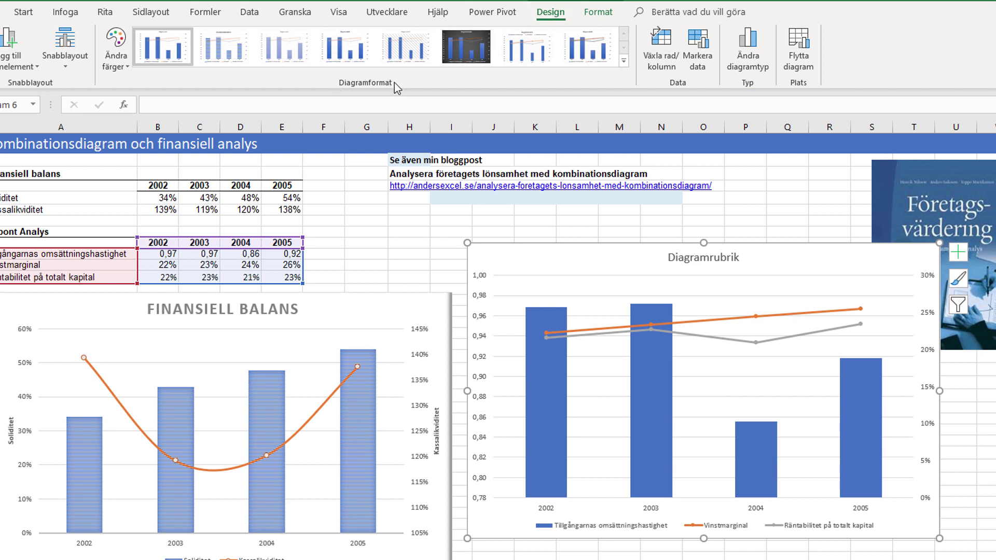
{"action": "left_click", "coordinate": [623, 63]}
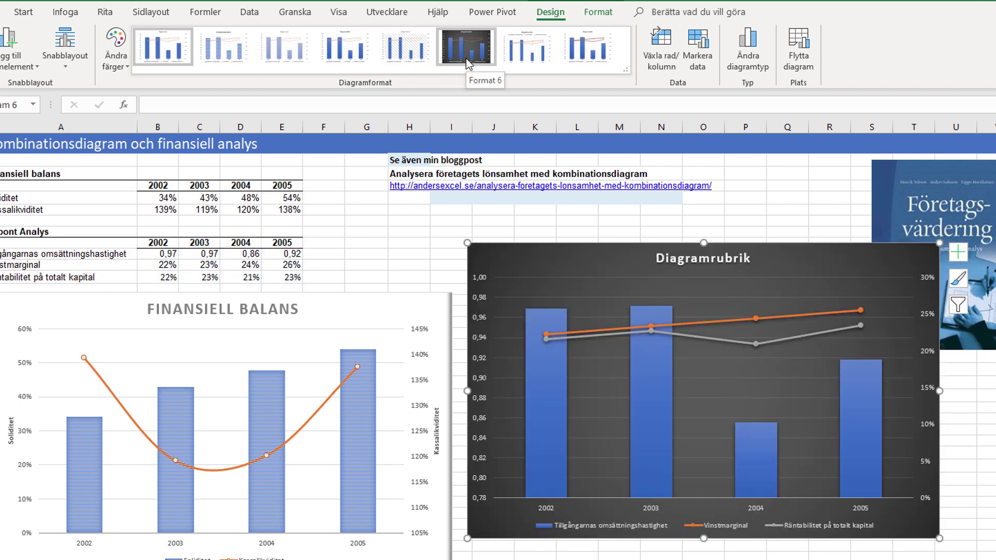
{"action": "left_click", "coordinate": [218, 52]}
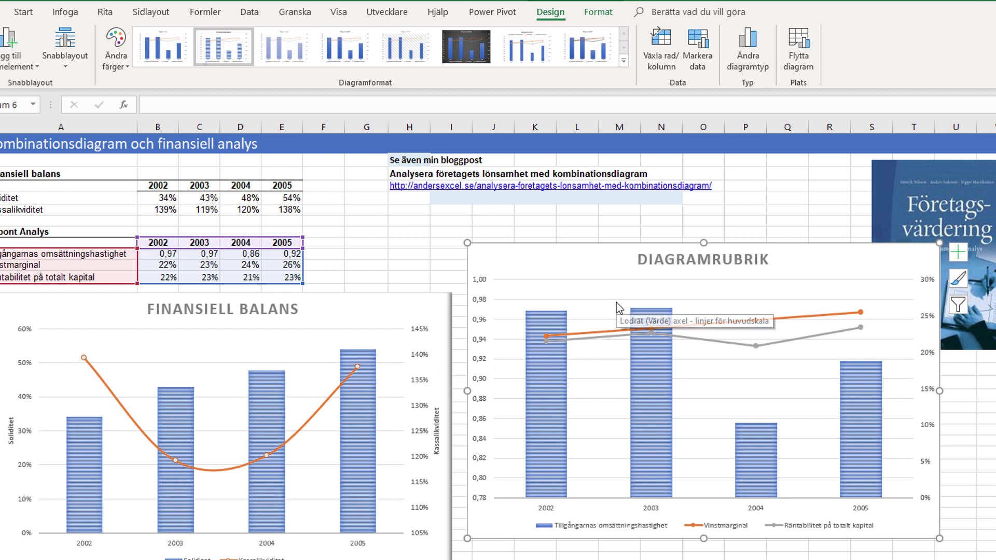
Step: Apply the green colour palette Färgpalett 4 to the Dupont chart
{"action": "left_click", "coordinate": [116, 69]}
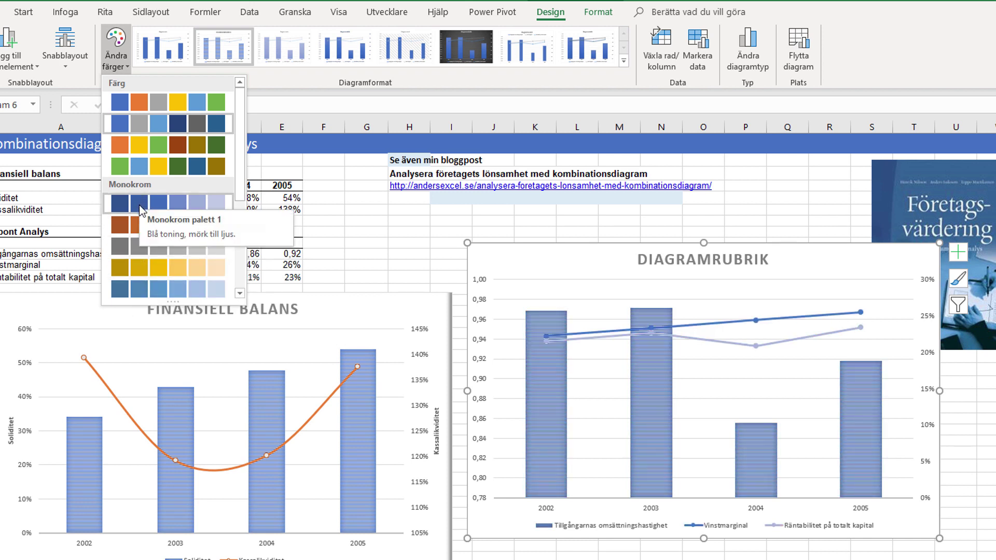
{"action": "left_click", "coordinate": [123, 166]}
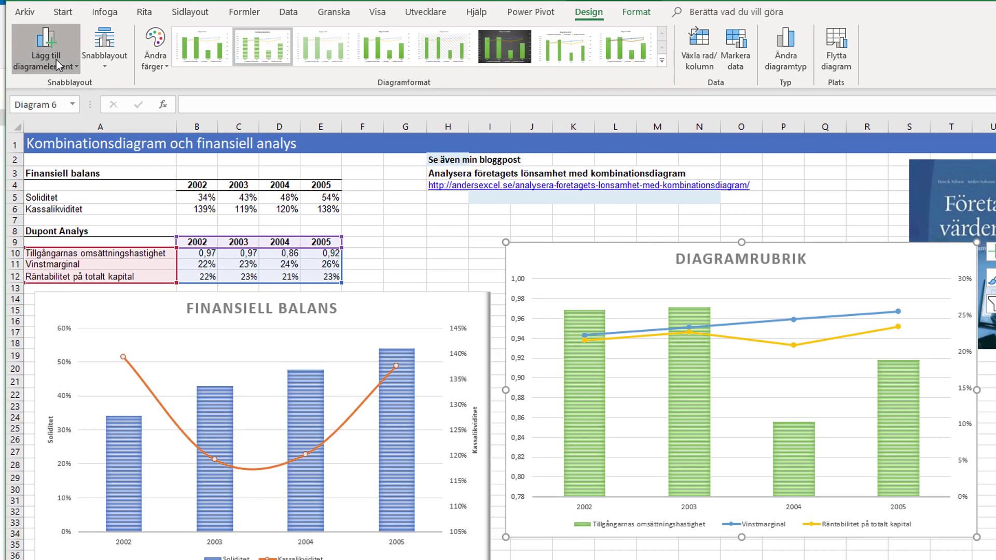
Step: Title the primary vertical axis 'Tillgångarnas omsättningshastighet'
{"action": "left_click", "coordinate": [56, 61]}
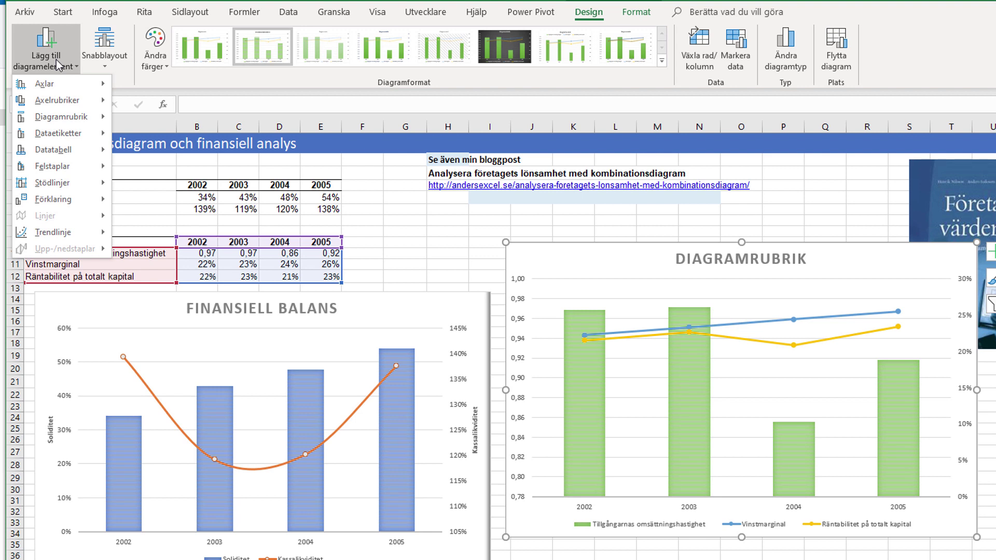
{"action": "mouse_move", "coordinate": [58, 100]}
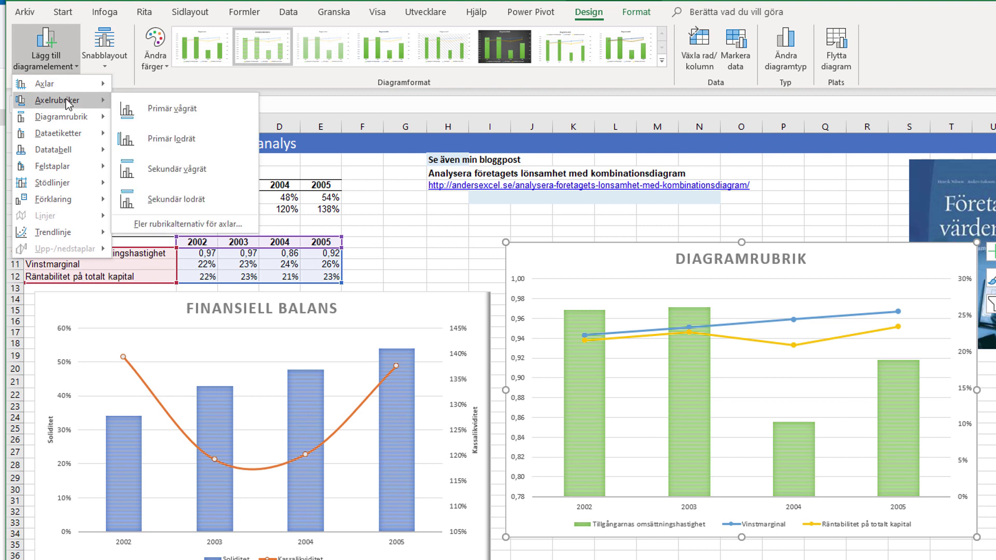
{"action": "left_click", "coordinate": [166, 145]}
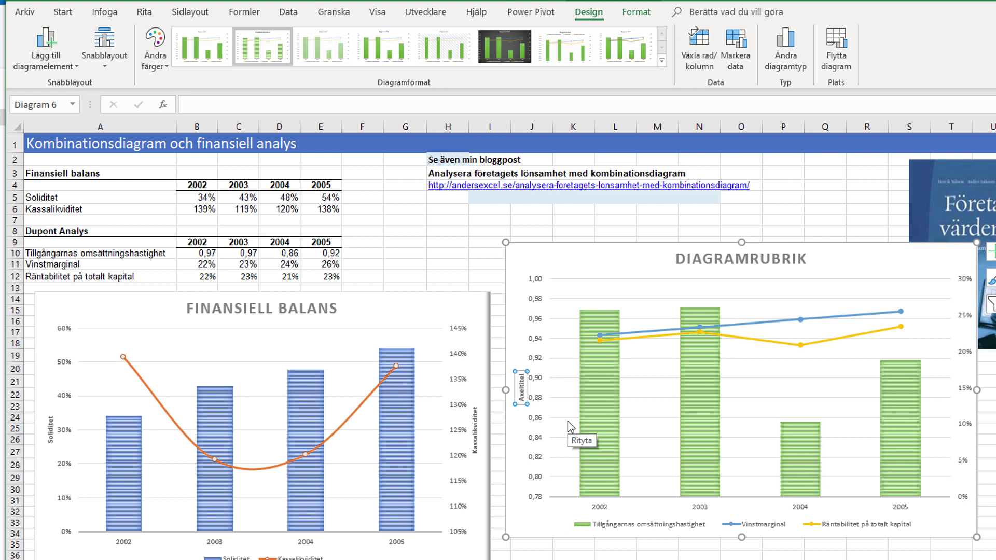
{"action": "type", "text": "Tillgång"}
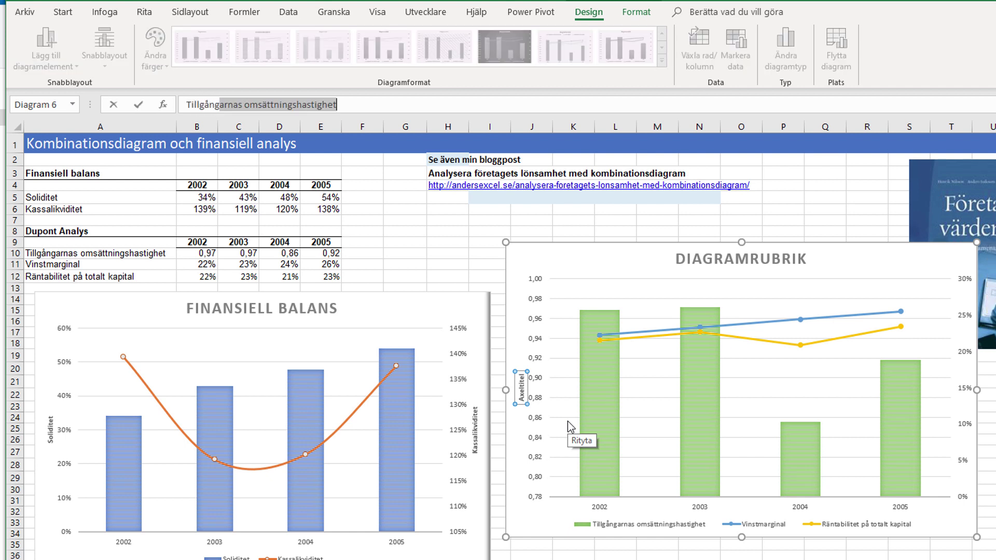
{"action": "type", "text": "arnas omsätt"}
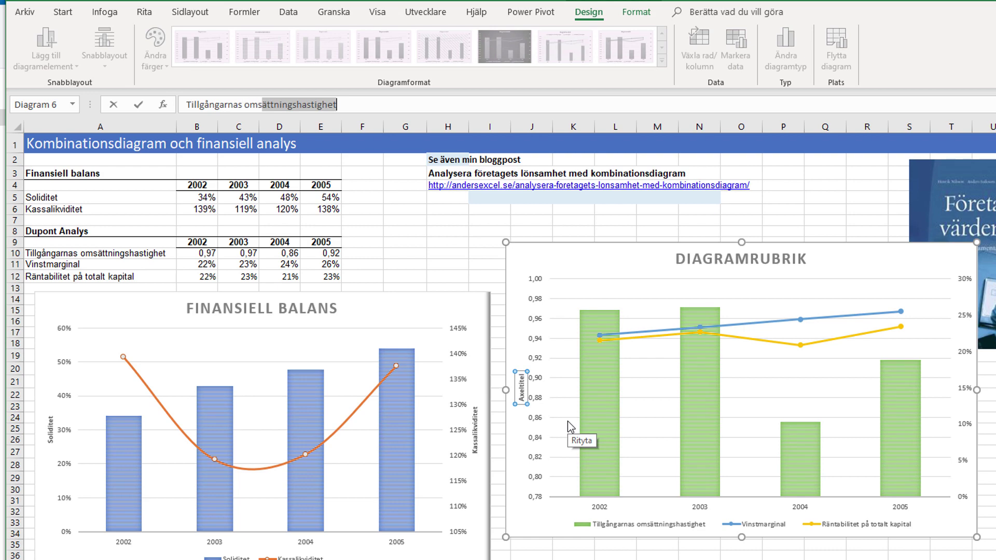
{"action": "type", "text": "ningshast"}
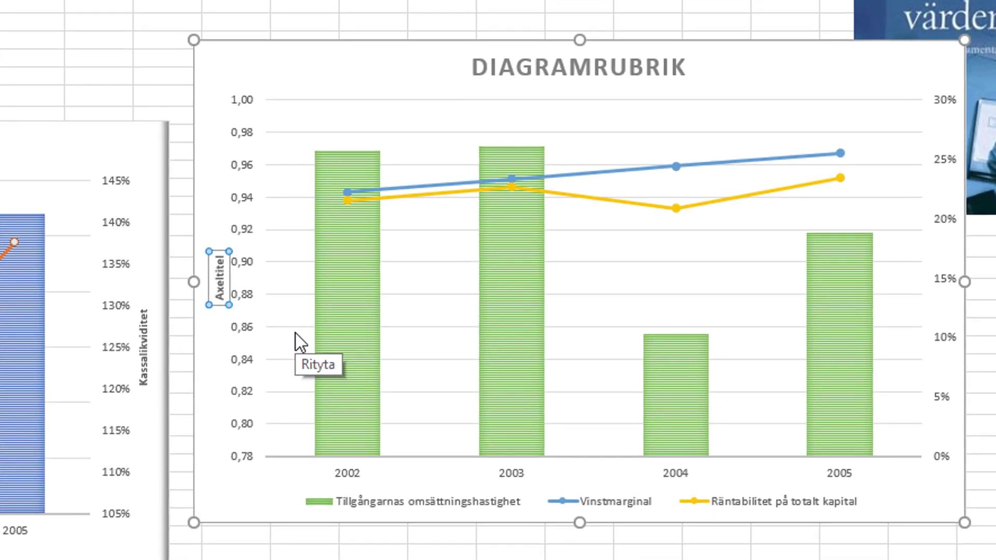
{"action": "key", "text": "Return"}
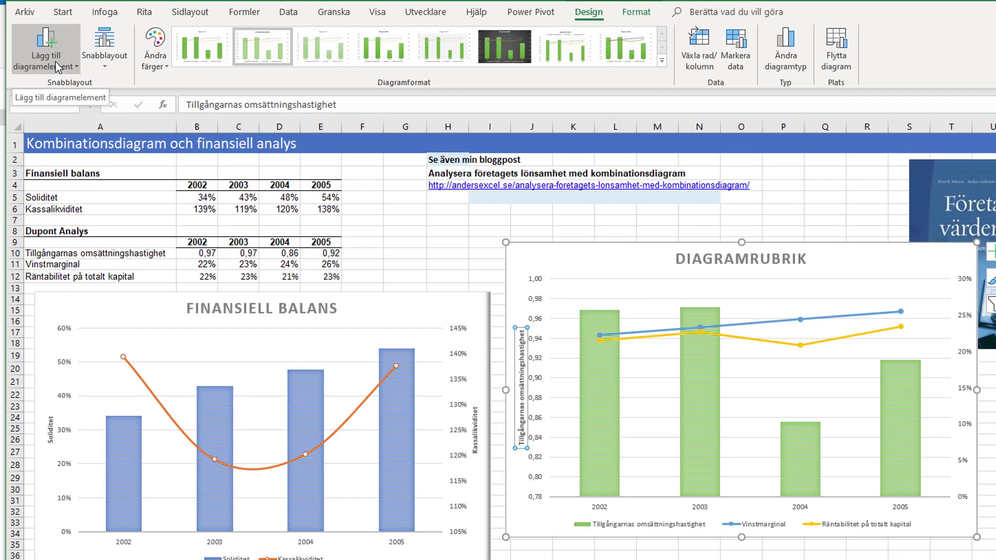
Step: Title the secondary vertical axis 'Vinstmarginal & räntabilitet'
{"action": "left_click", "coordinate": [55, 61]}
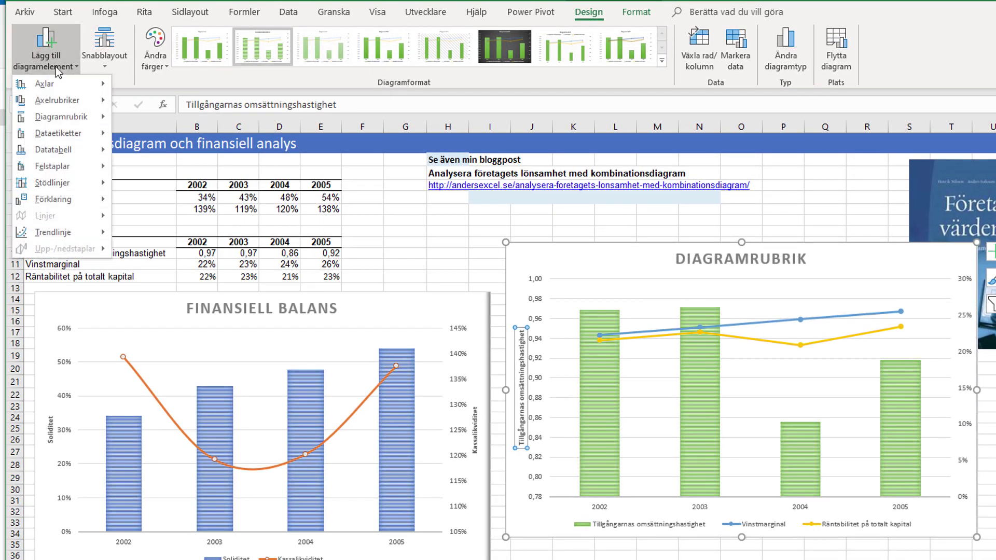
{"action": "mouse_move", "coordinate": [57, 100]}
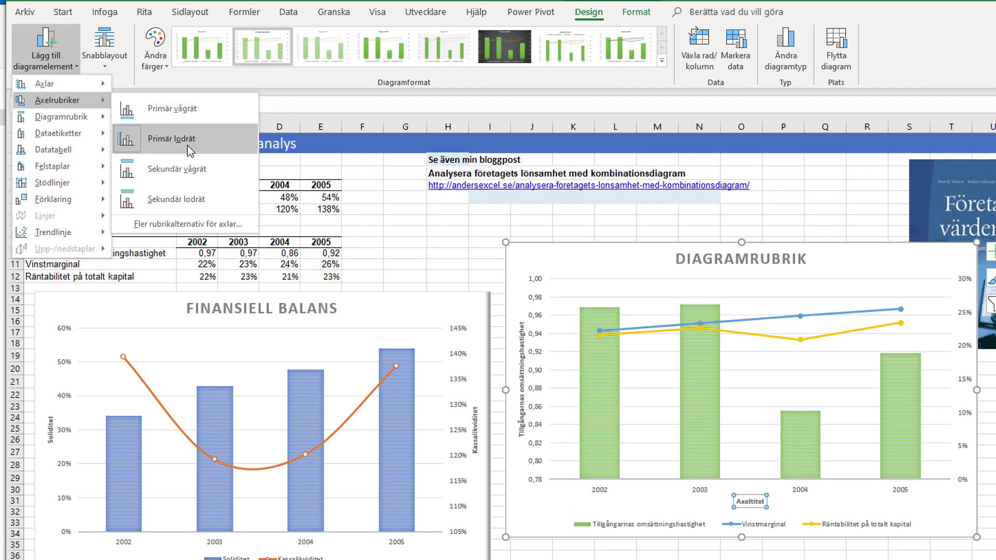
{"action": "left_click", "coordinate": [191, 201]}
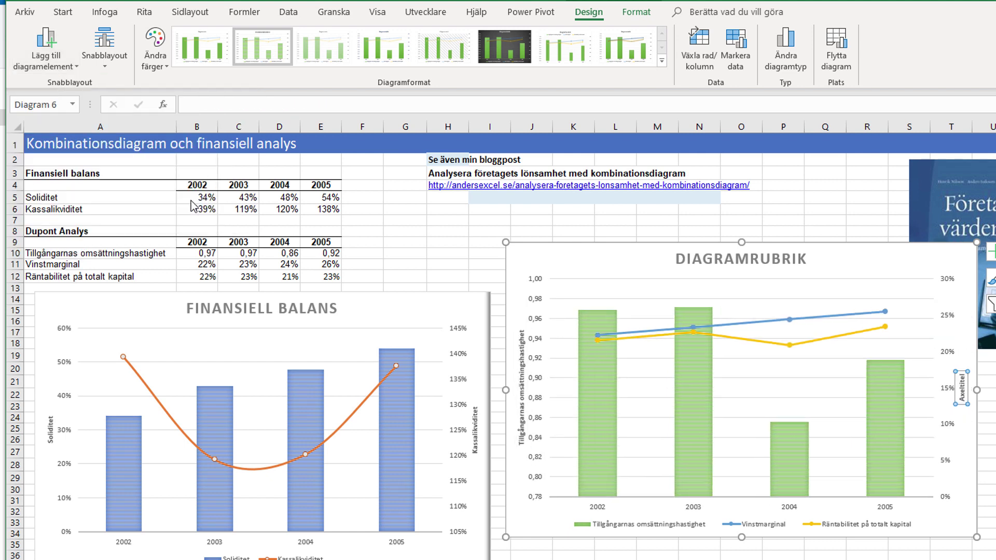
{"action": "type", "text": "Vinstmarginal & r"}
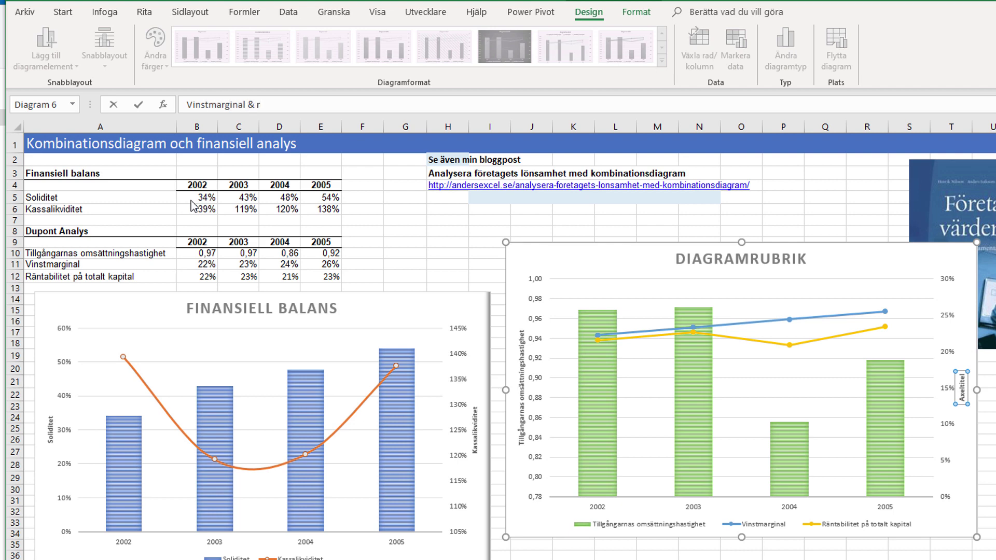
{"action": "type", "text": "än"}
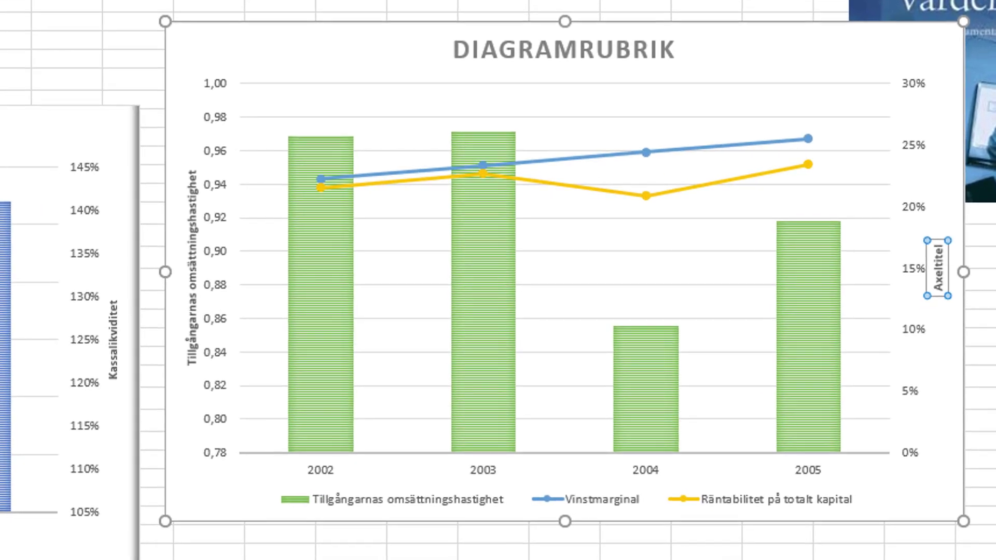
{"action": "key", "text": "Return"}
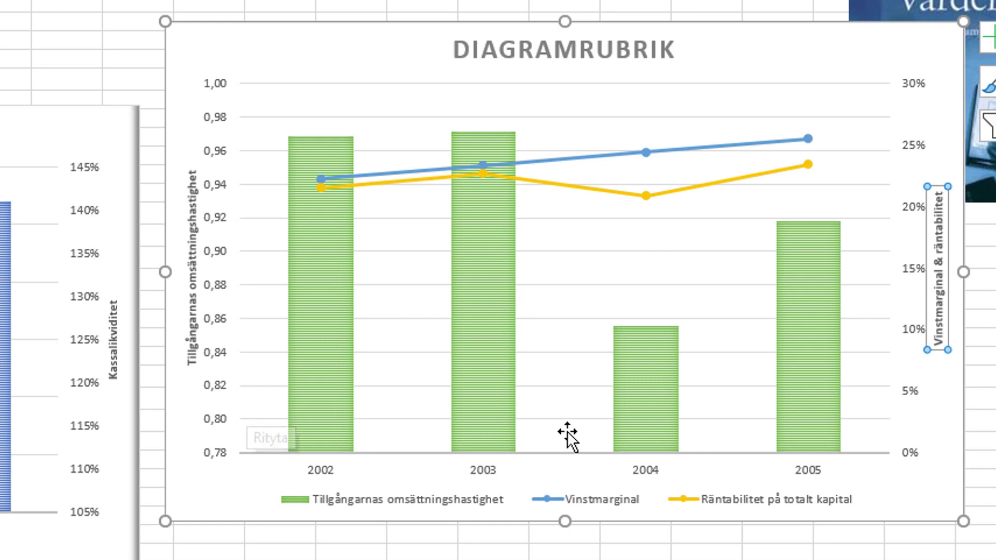
Step: Set the left value axis minimum bound to 0,8
{"action": "right_click", "coordinate": [216, 158]}
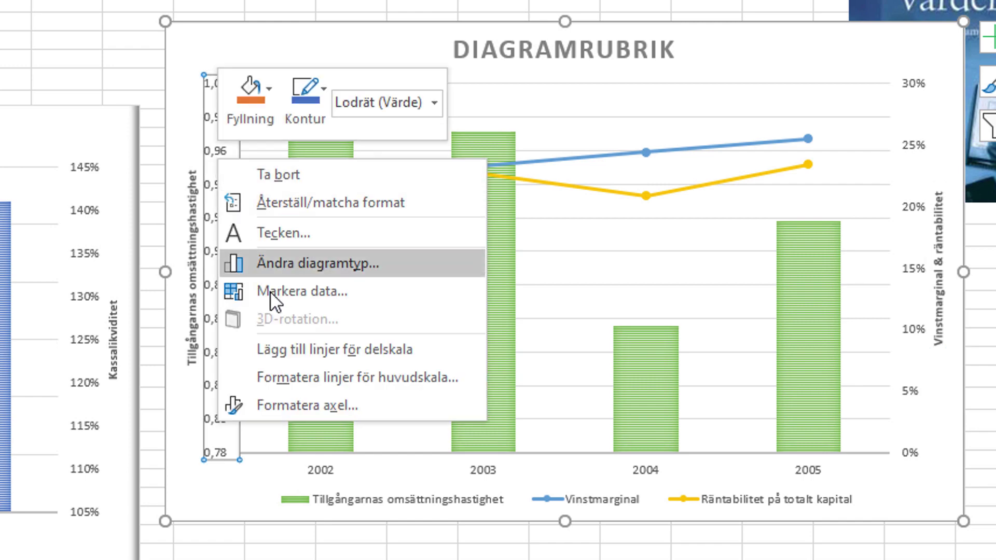
{"action": "left_click", "coordinate": [300, 405]}
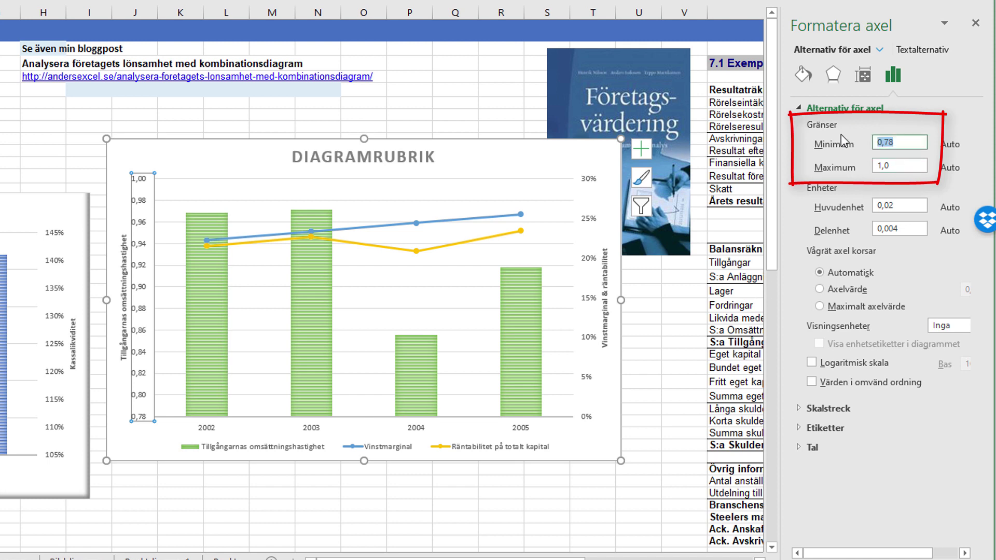
{"action": "type", "text": "0,8"}
{"action": "left_click", "coordinate": [535, 164]}
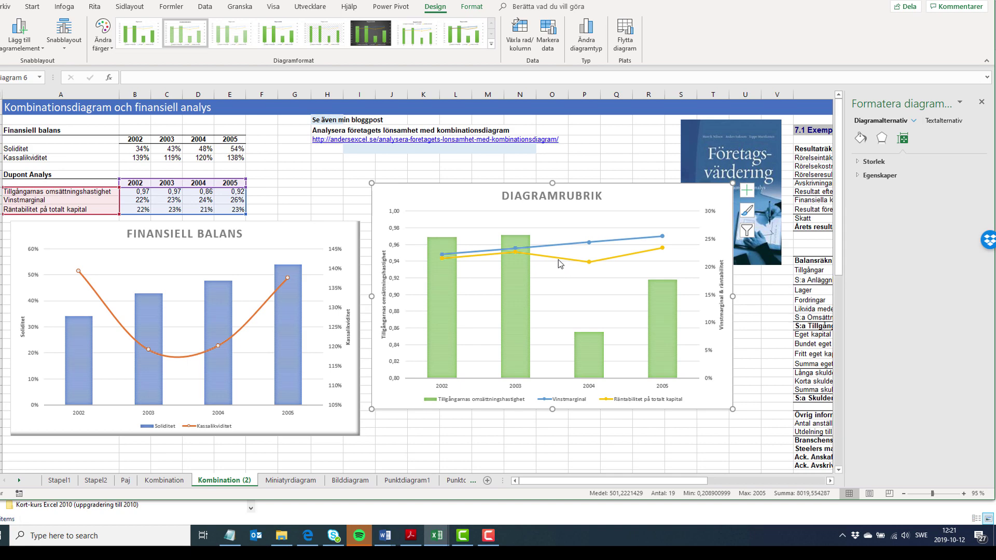
{"action": "mouse_move", "coordinate": [416, 251]}
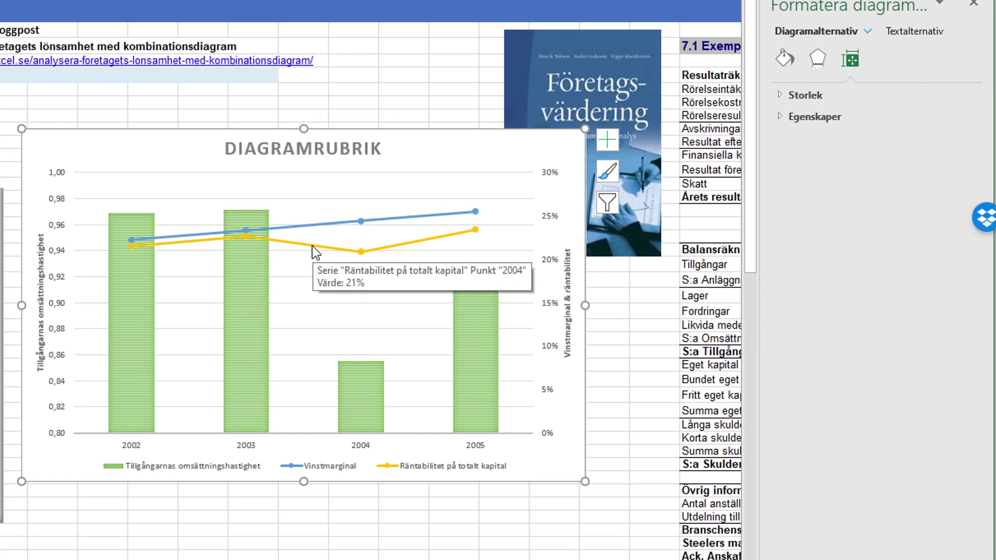
Step: Turn the yellow Räntabilitet på totalt kapital line into a smoothed line
{"action": "left_click", "coordinate": [313, 246]}
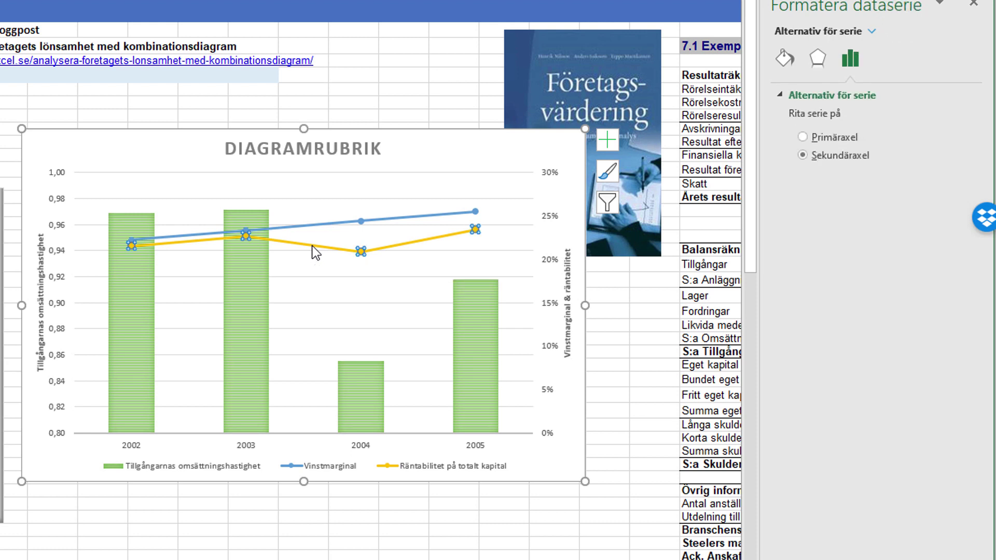
{"action": "right_click", "coordinate": [312, 246]}
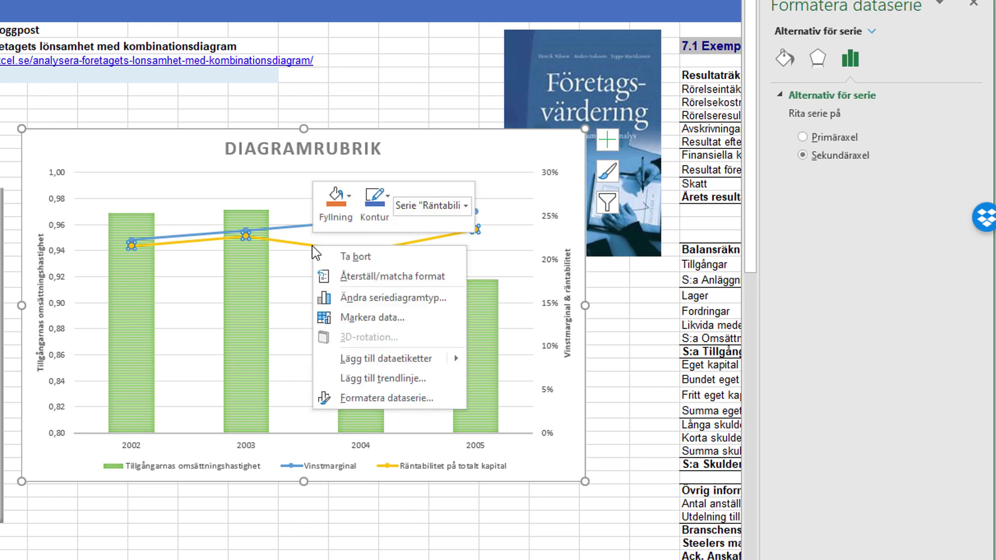
{"action": "left_click", "coordinate": [399, 397]}
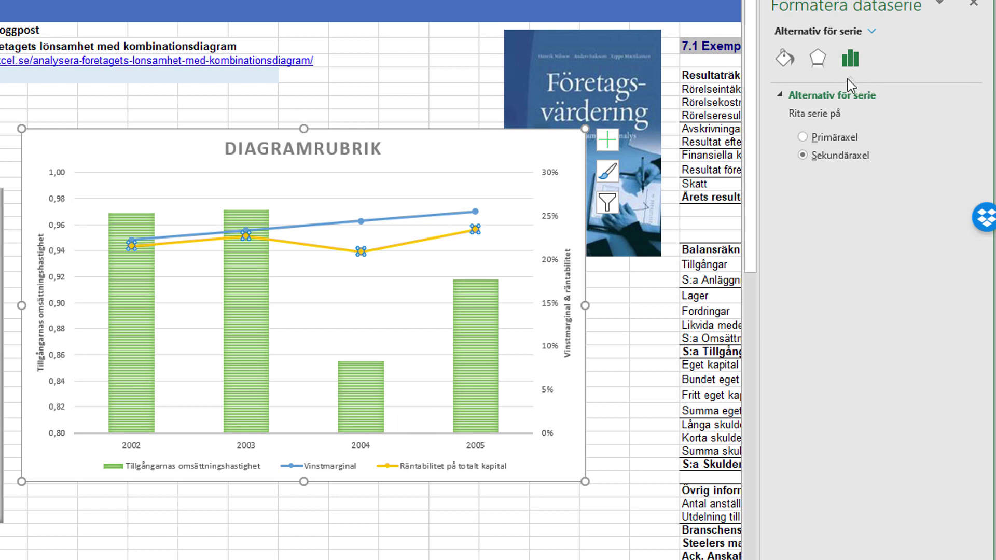
{"action": "left_click", "coordinate": [785, 59]}
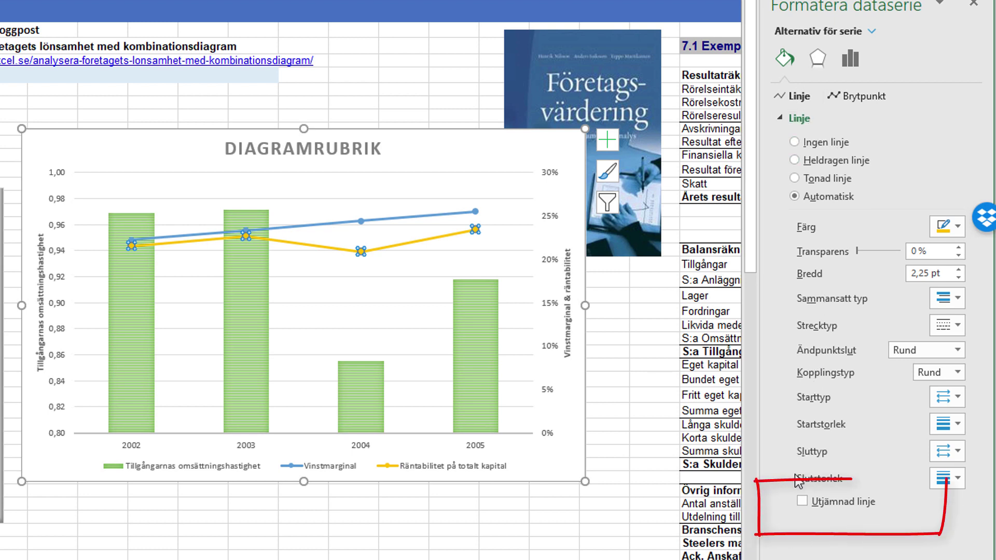
{"action": "left_click", "coordinate": [802, 501]}
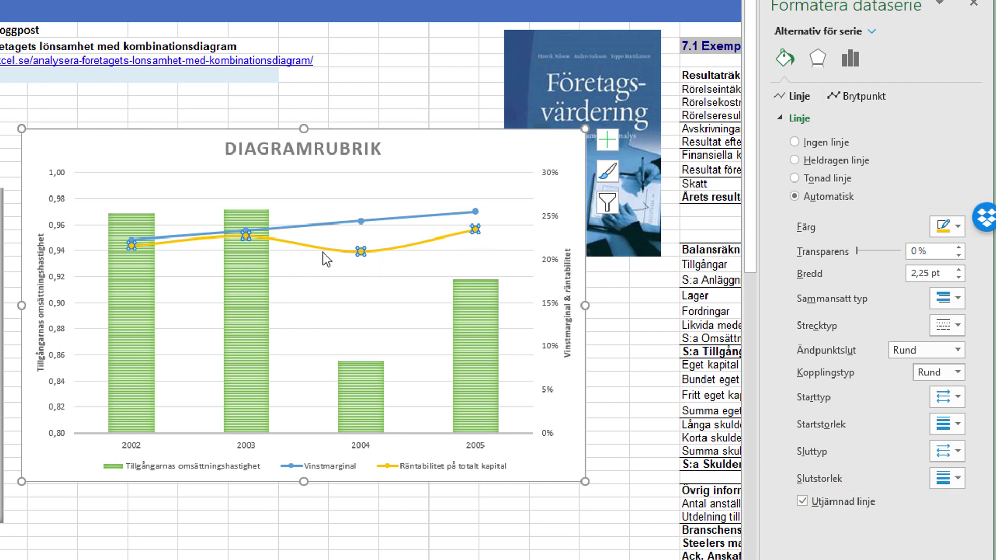
{"action": "left_click", "coordinate": [865, 96]}
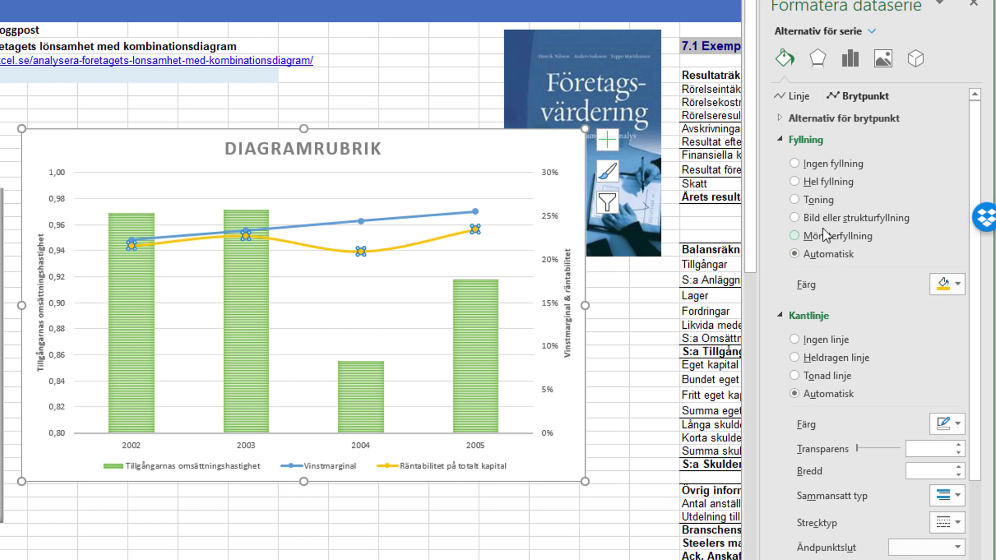
Step: Give the Räntabilitet på totalt kapital markers a solid dark green fill
{"action": "left_click", "coordinate": [823, 181]}
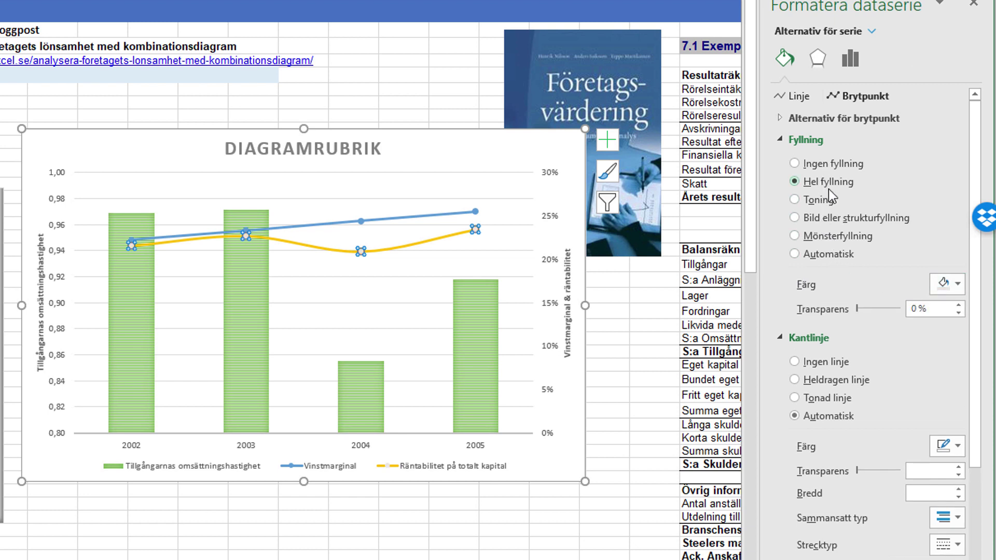
{"action": "left_click", "coordinate": [958, 285]}
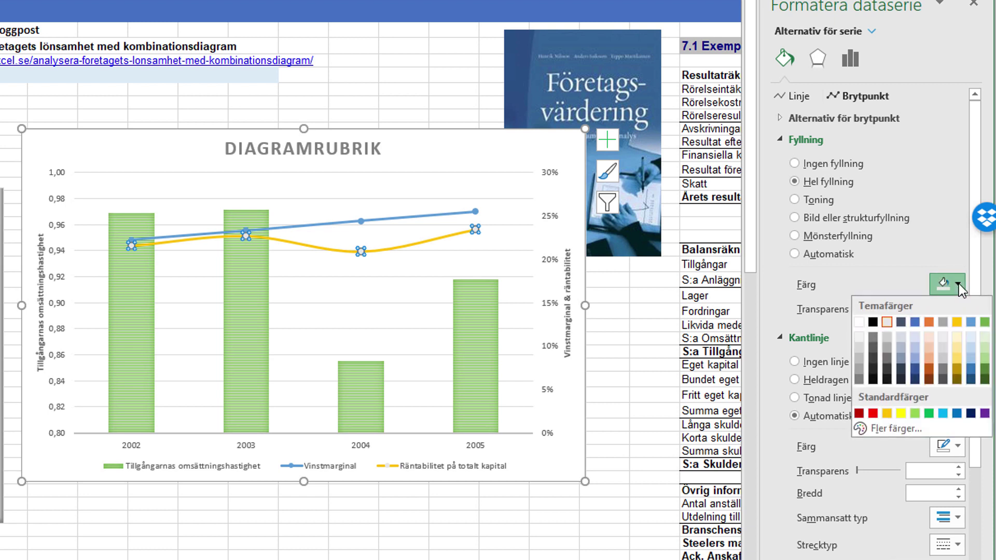
{"action": "left_click", "coordinate": [984, 370]}
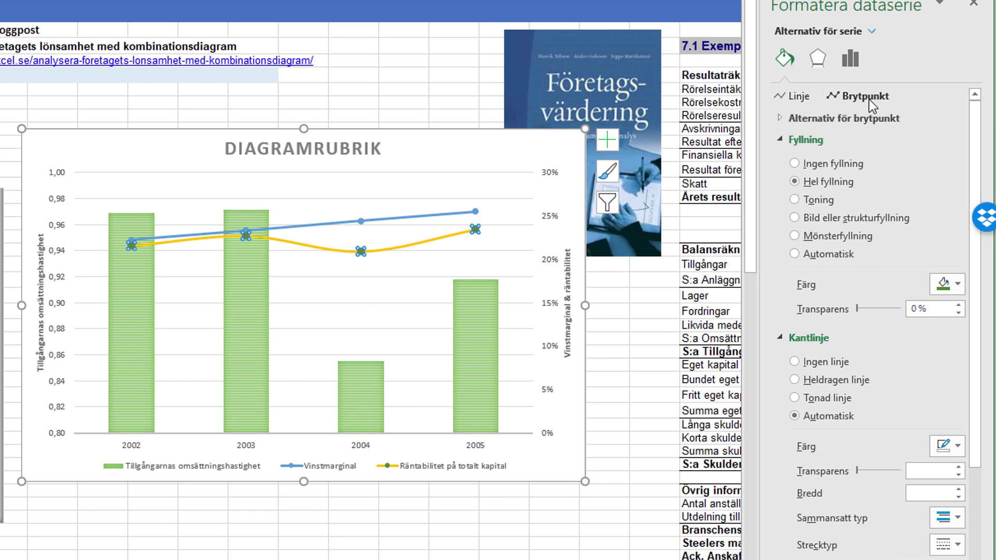
Step: Choose a built-in marker shape and raise the marker size to 10
{"action": "left_click", "coordinate": [871, 119]}
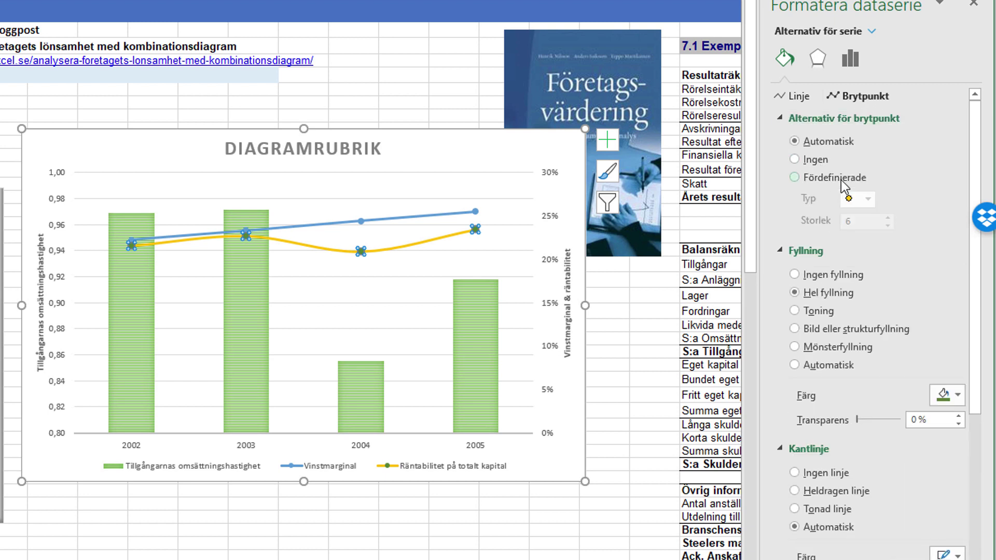
{"action": "left_click", "coordinate": [842, 179]}
{"action": "left_click", "coordinate": [868, 199]}
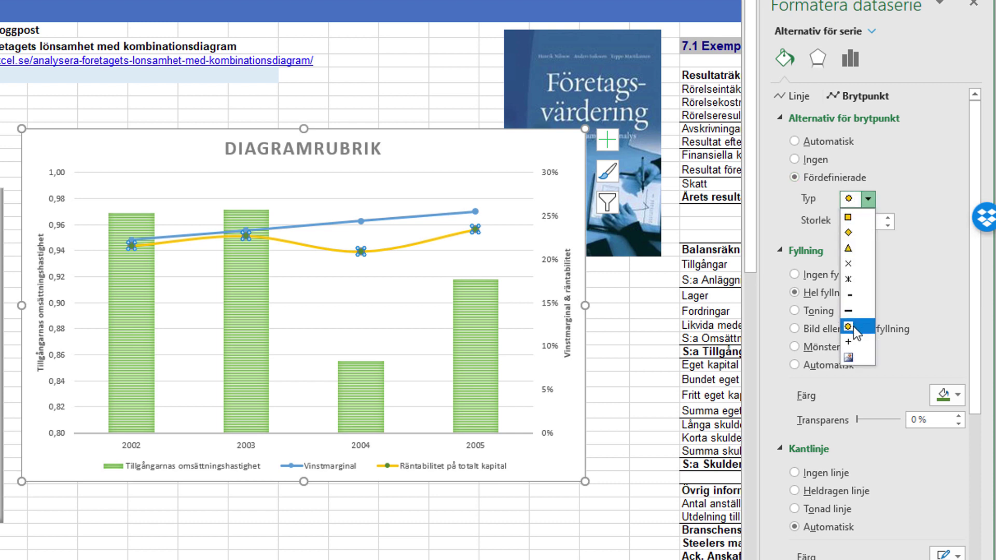
{"action": "left_click", "coordinate": [857, 328]}
{"action": "left_click", "coordinate": [888, 218]}
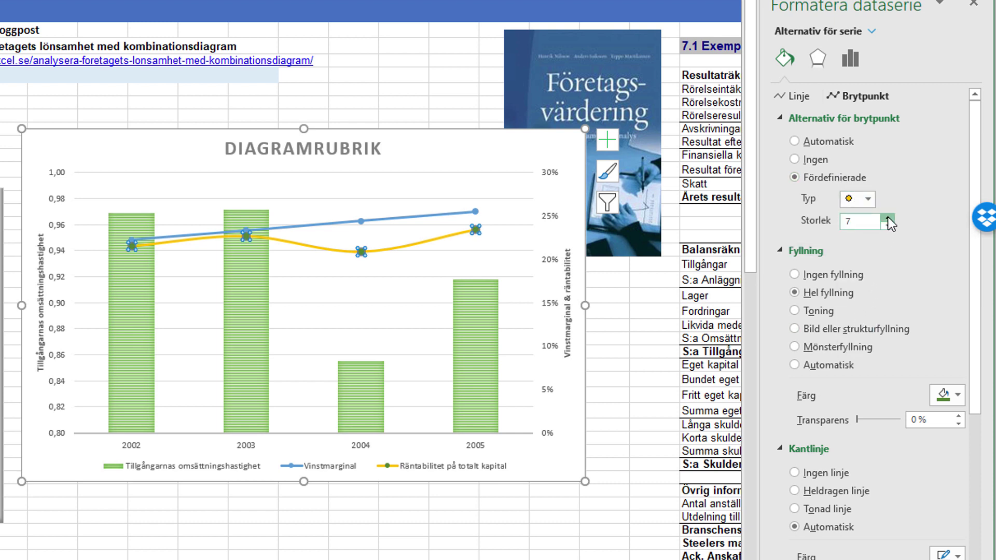
{"action": "left_click", "coordinate": [888, 217]}
{"action": "left_click", "coordinate": [888, 218]}
{"action": "left_click", "coordinate": [888, 218]}
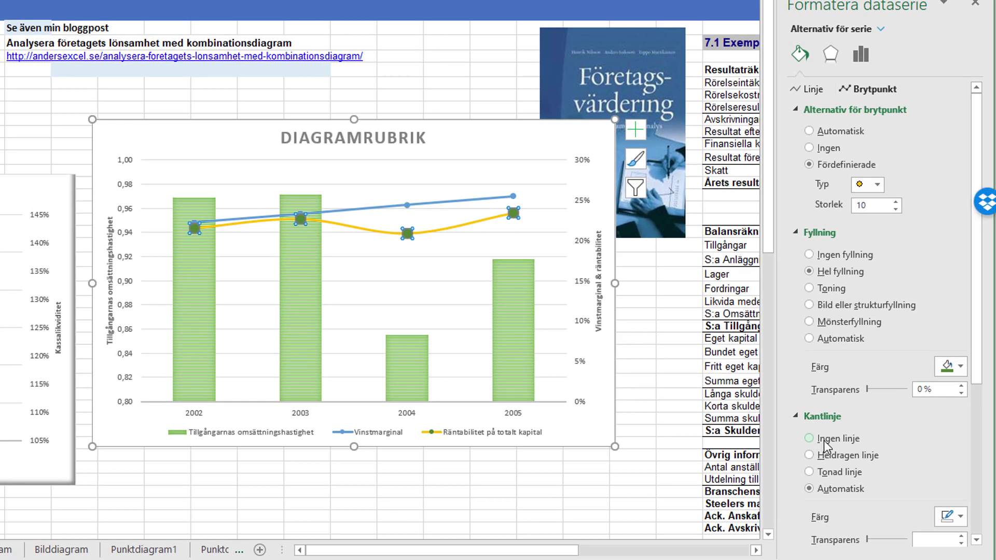
Step: Give the markers a solid orange outline
{"action": "left_click", "coordinate": [833, 459]}
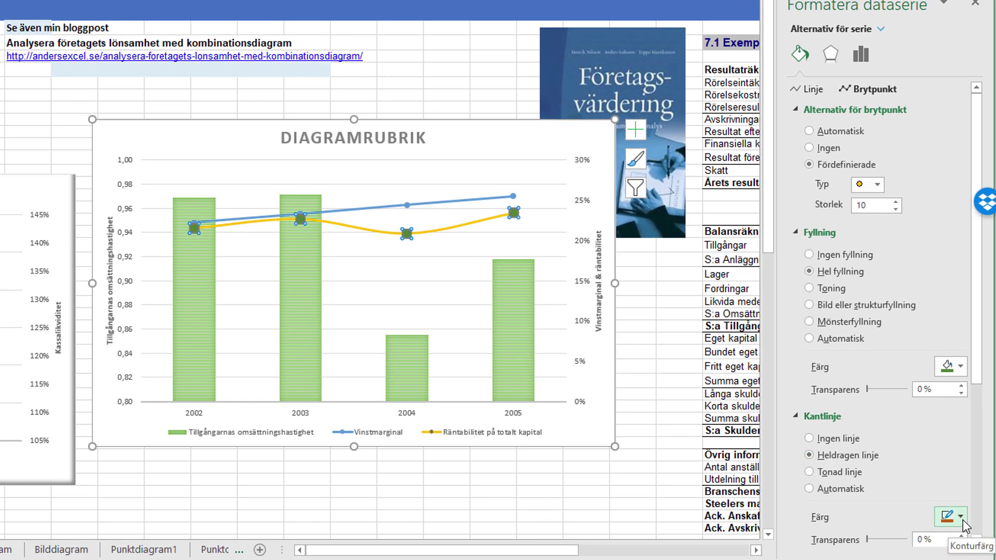
{"action": "left_click", "coordinate": [961, 518]}
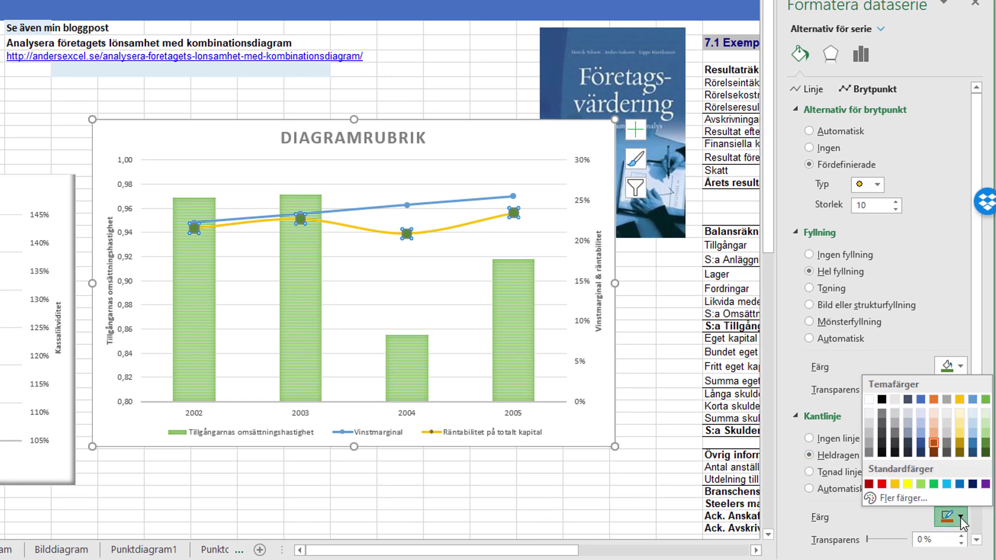
{"action": "left_click", "coordinate": [895, 484]}
{"action": "left_click", "coordinate": [444, 291]}
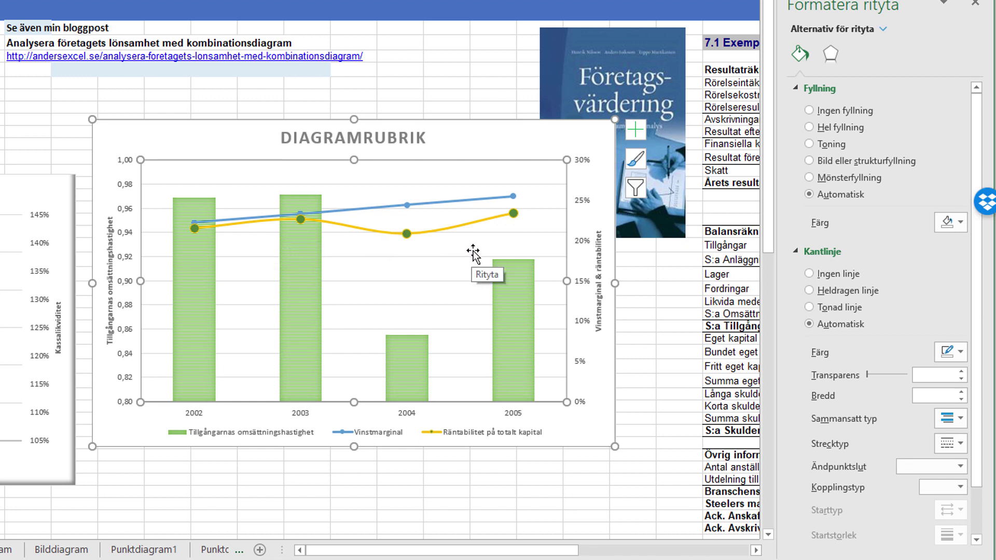
Step: Turn on Smoothed line for the Vinstmarginal series
{"action": "right_click", "coordinate": [464, 202]}
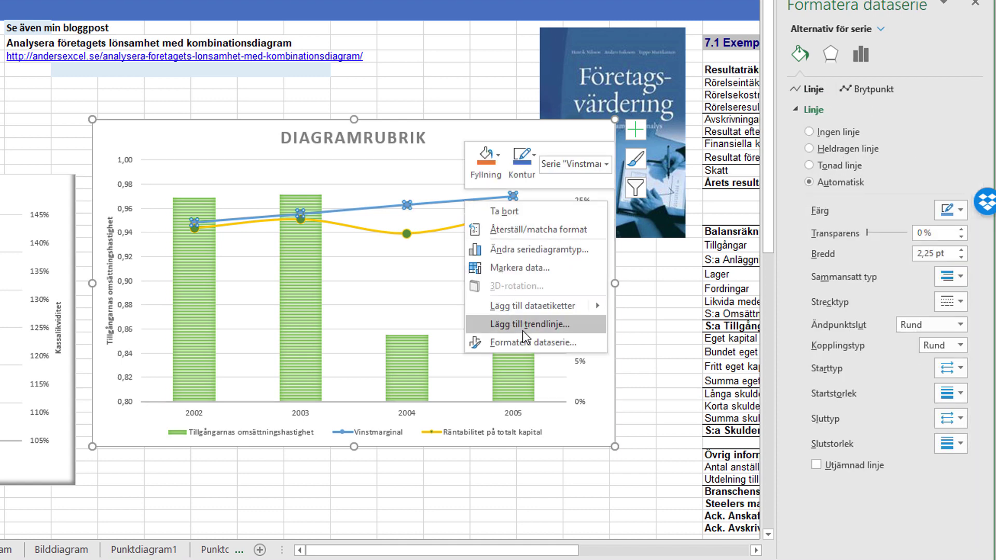
{"action": "left_click", "coordinate": [524, 343]}
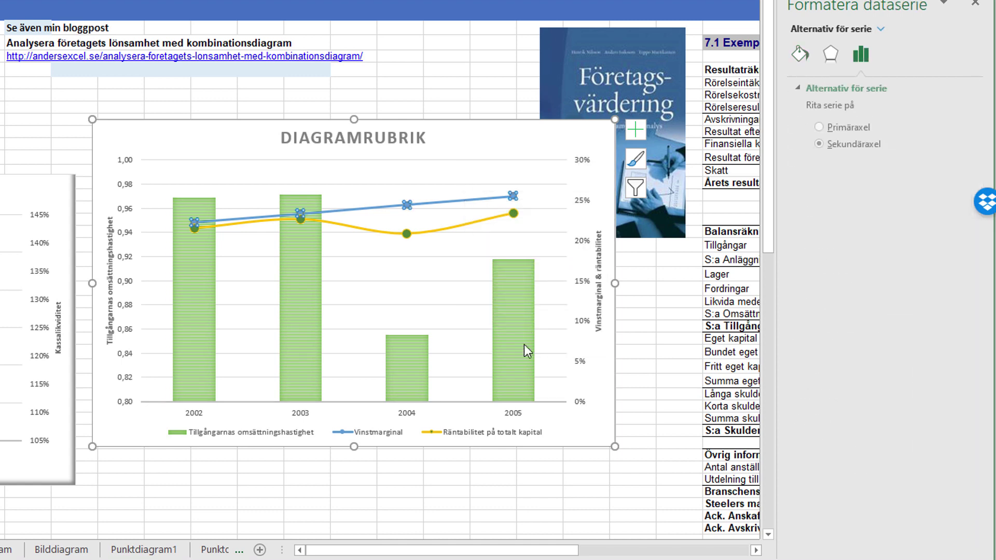
{"action": "left_click", "coordinate": [795, 57]}
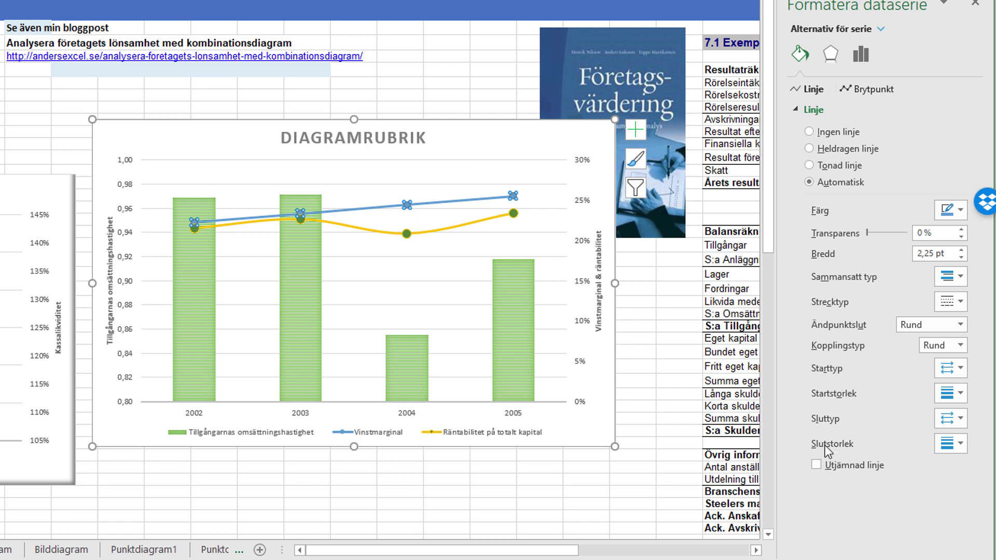
{"action": "left_click", "coordinate": [817, 465]}
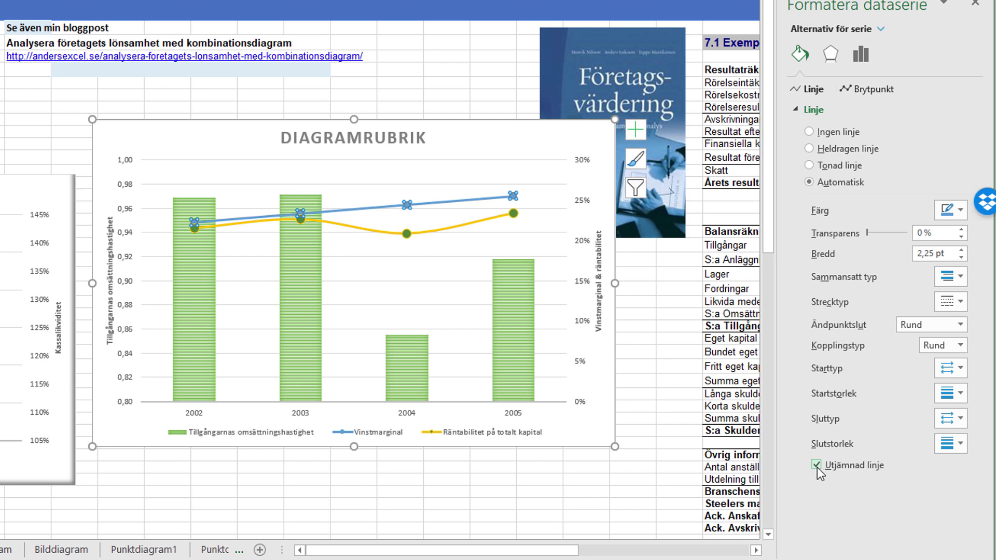
Step: Give the Vinstmarginal markers a solid light-green fill and a solid dark-blue outline
{"action": "left_click", "coordinate": [871, 91]}
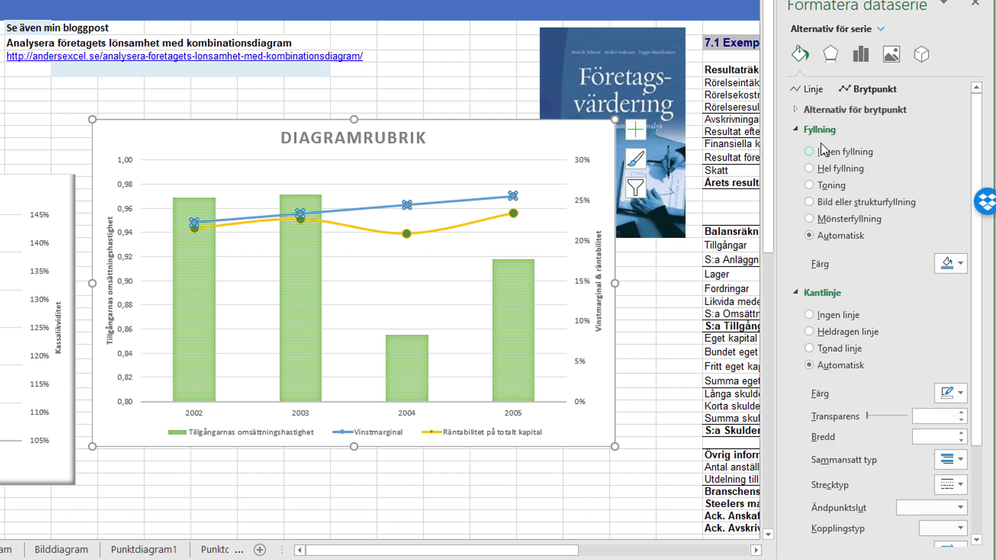
{"action": "left_click", "coordinate": [812, 168]}
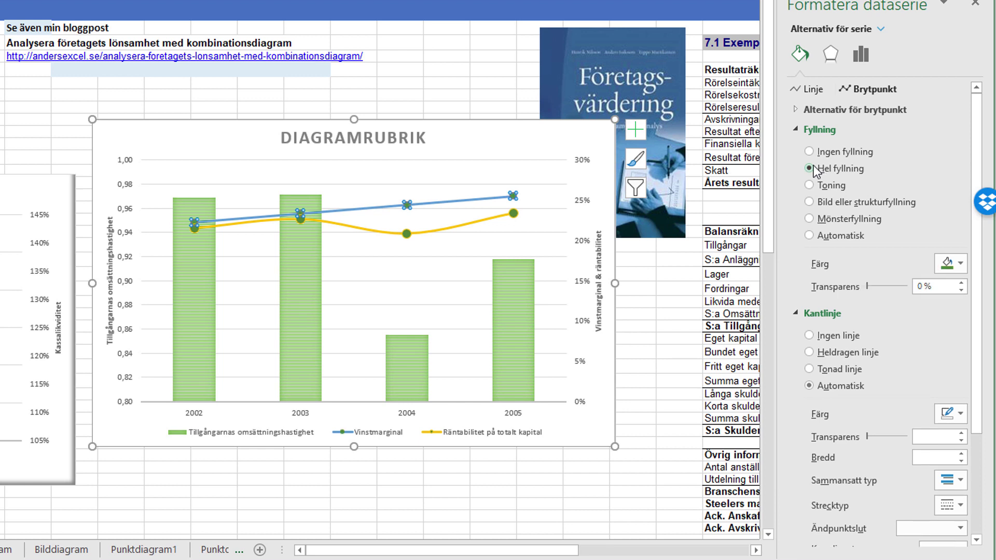
{"action": "left_click", "coordinate": [962, 264]}
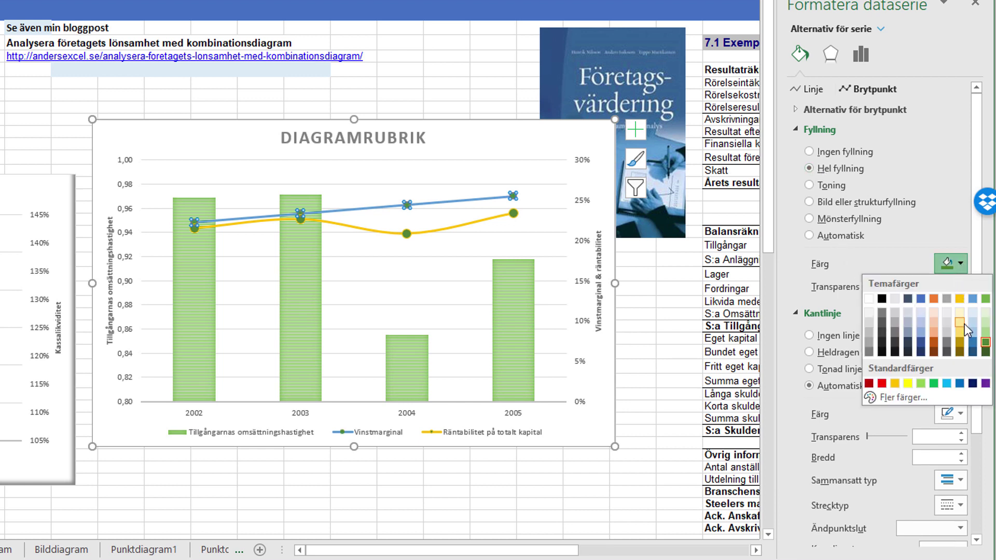
{"action": "left_click", "coordinate": [985, 339]}
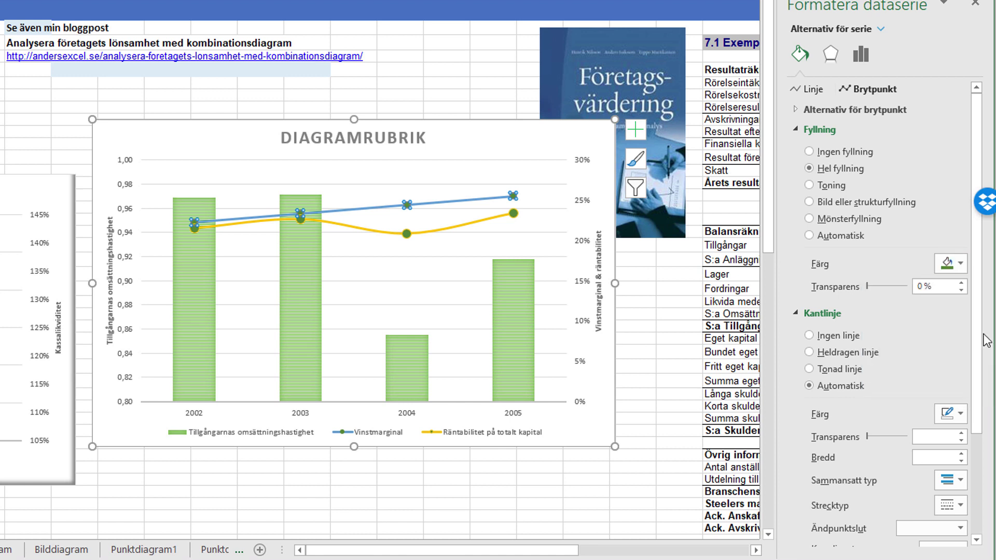
{"action": "left_click", "coordinate": [873, 353]}
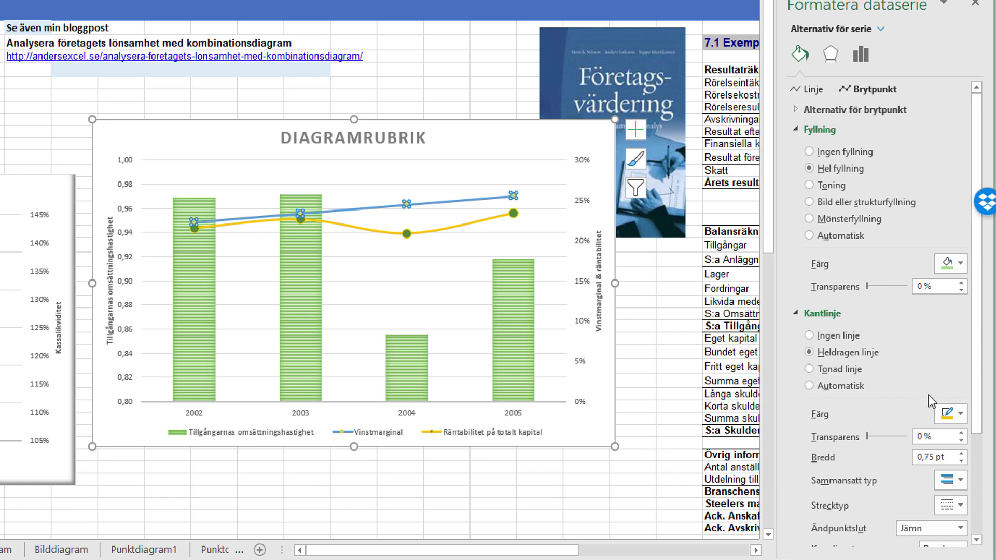
{"action": "left_click", "coordinate": [955, 414]}
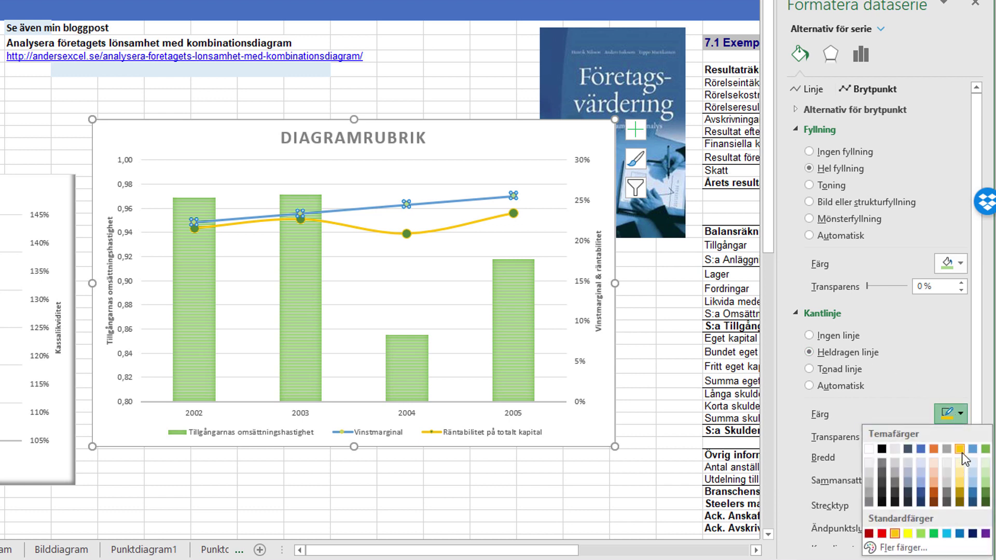
{"action": "left_click", "coordinate": [971, 494]}
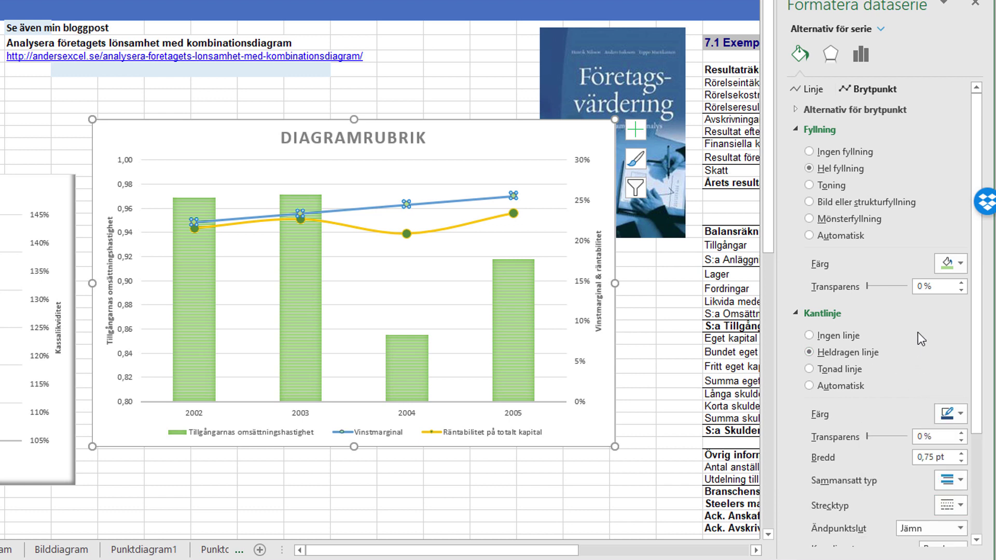
Step: Switch the Vinstmarginal markers to a built-in style with size 10
{"action": "left_click", "coordinate": [871, 110]}
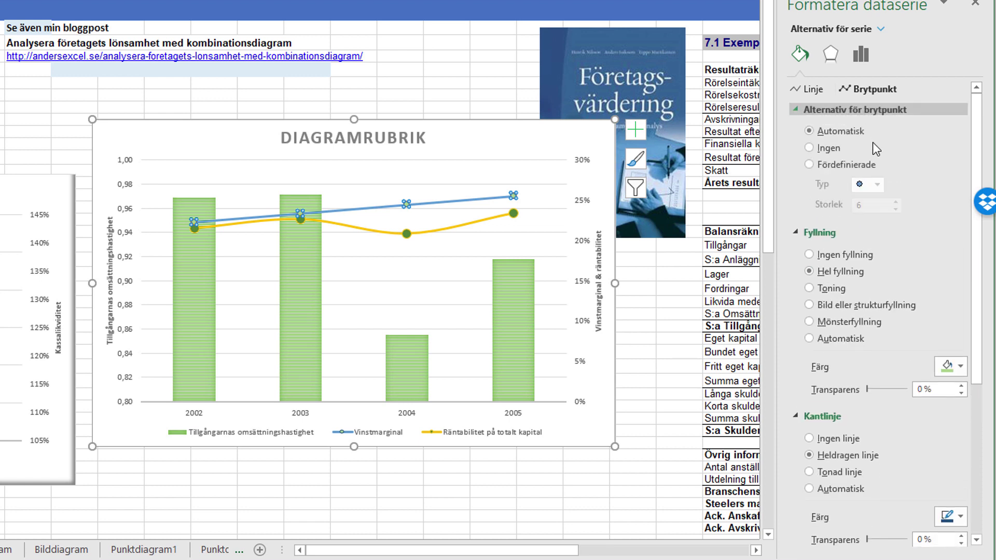
{"action": "left_click", "coordinate": [830, 164]}
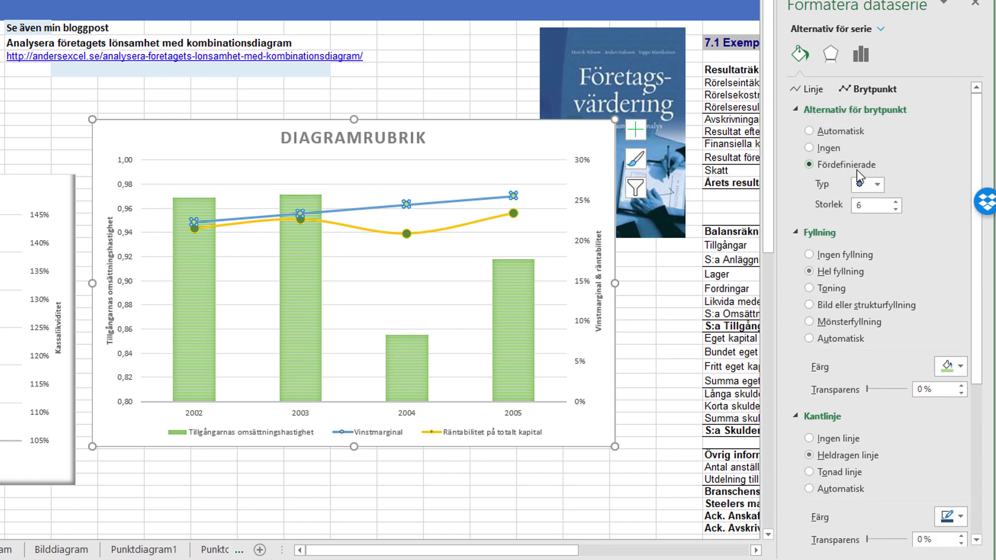
{"action": "left_click", "coordinate": [897, 203]}
{"action": "left_click", "coordinate": [897, 203]}
{"action": "left_click", "coordinate": [897, 202]}
{"action": "left_click", "coordinate": [897, 203]}
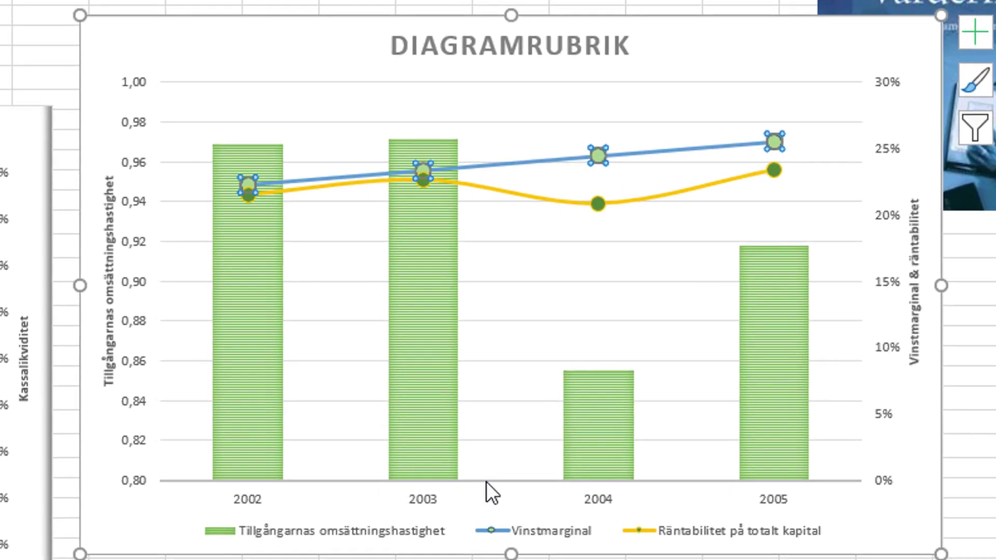
Step: Replace the chart title text DIAGRAMRUBRIK with DUPONT-ANALYS
{"action": "left_click", "coordinate": [143, 511]}
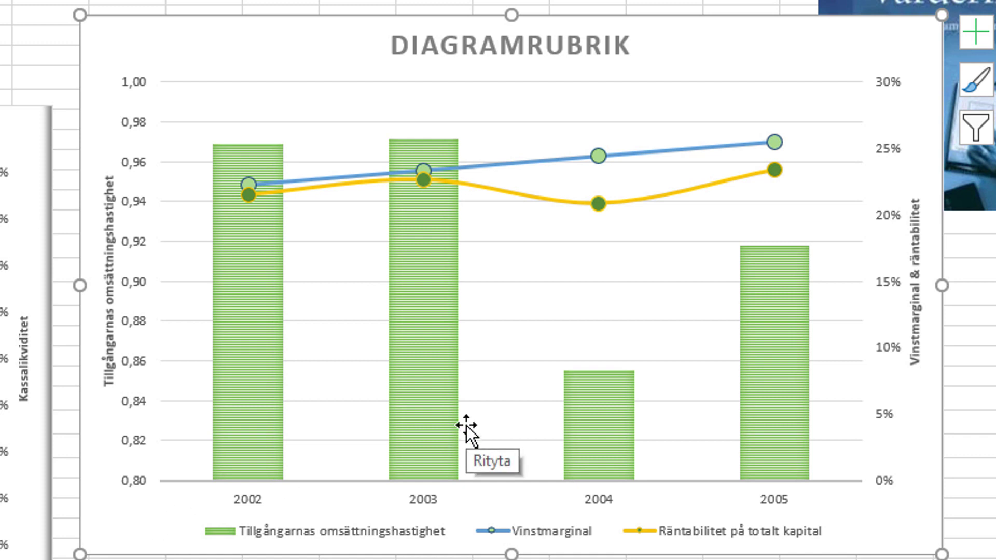
{"action": "left_click", "coordinate": [534, 52]}
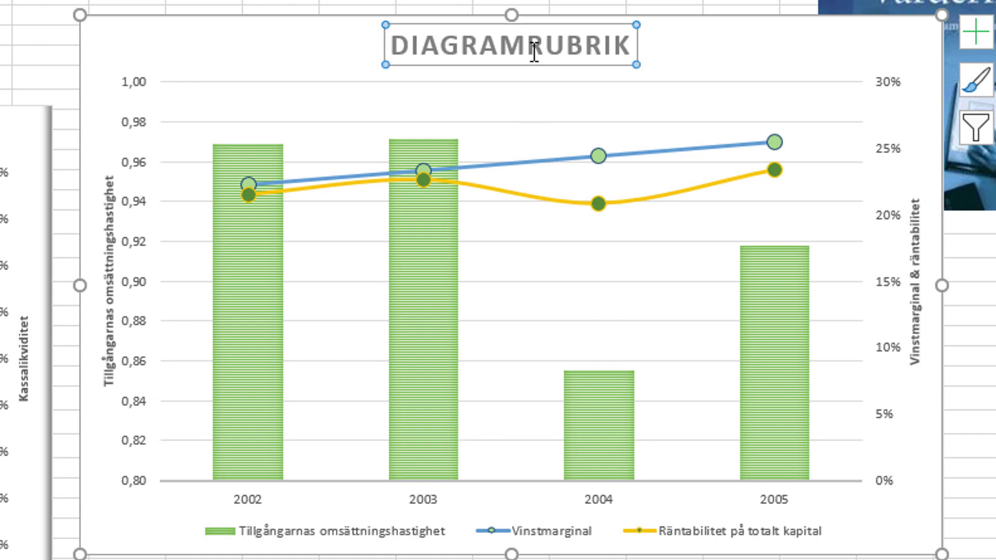
{"action": "left_click_drag", "start_coordinate": [393, 49], "coordinate": [664, 59]}
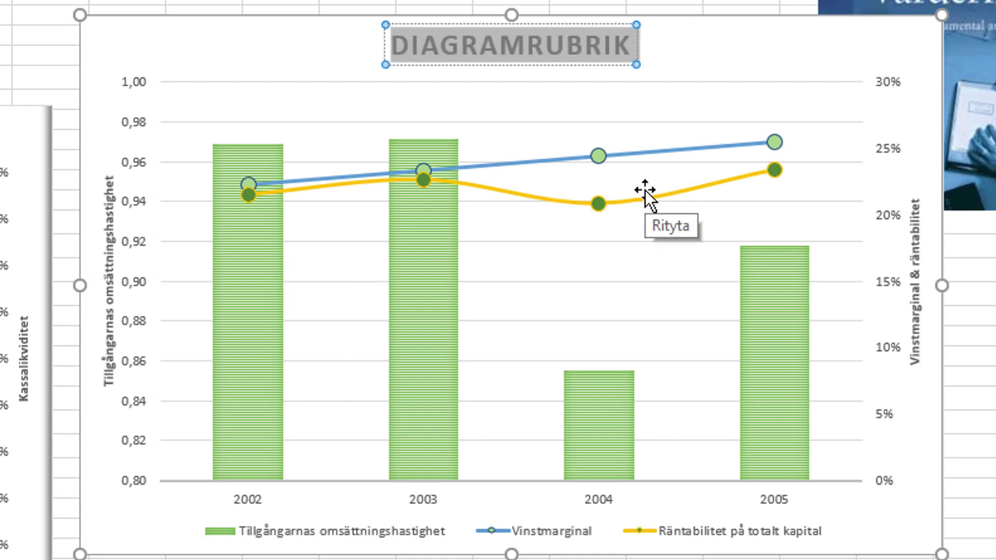
{"action": "type", "text": "DUPONT-"}
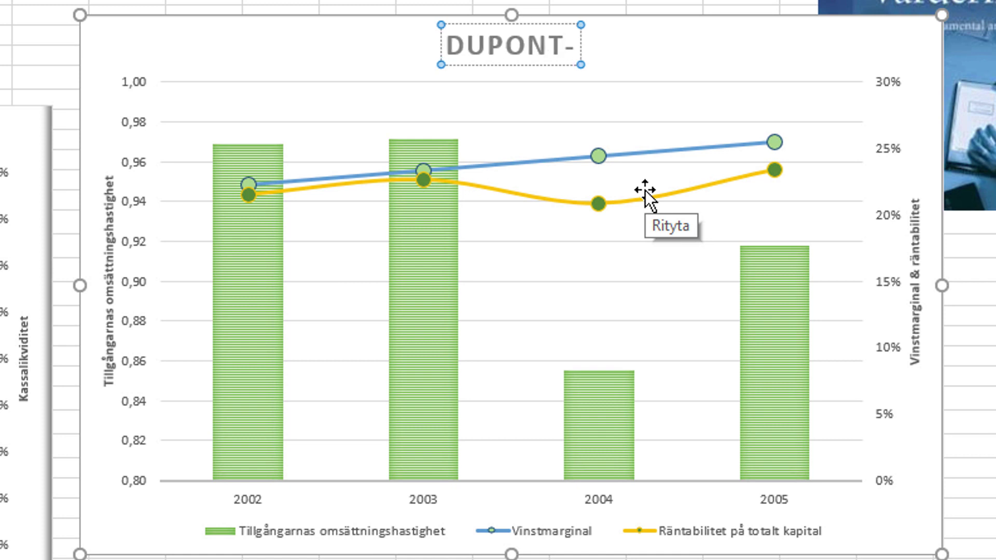
{"action": "type", "text": "ANALYS"}
{"action": "key", "text": "Escape"}
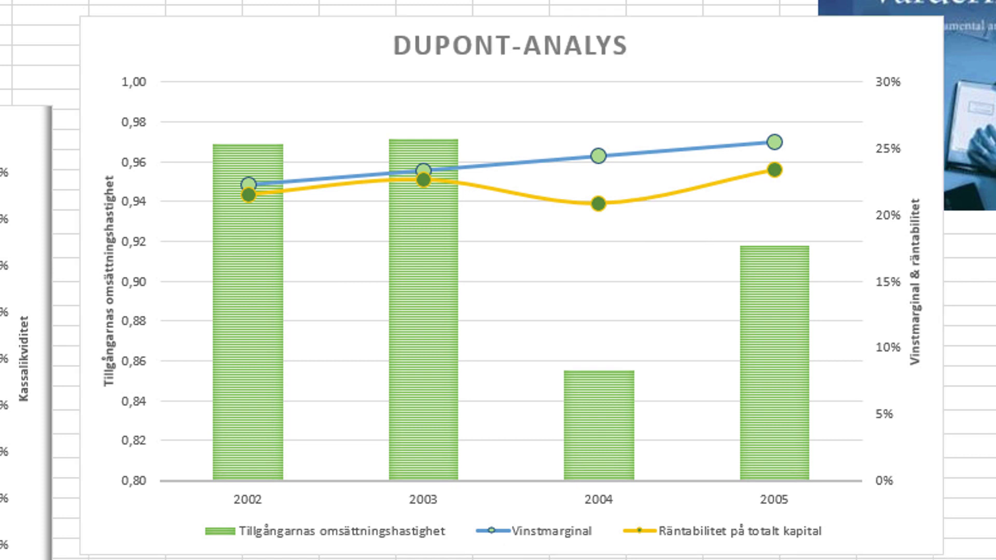